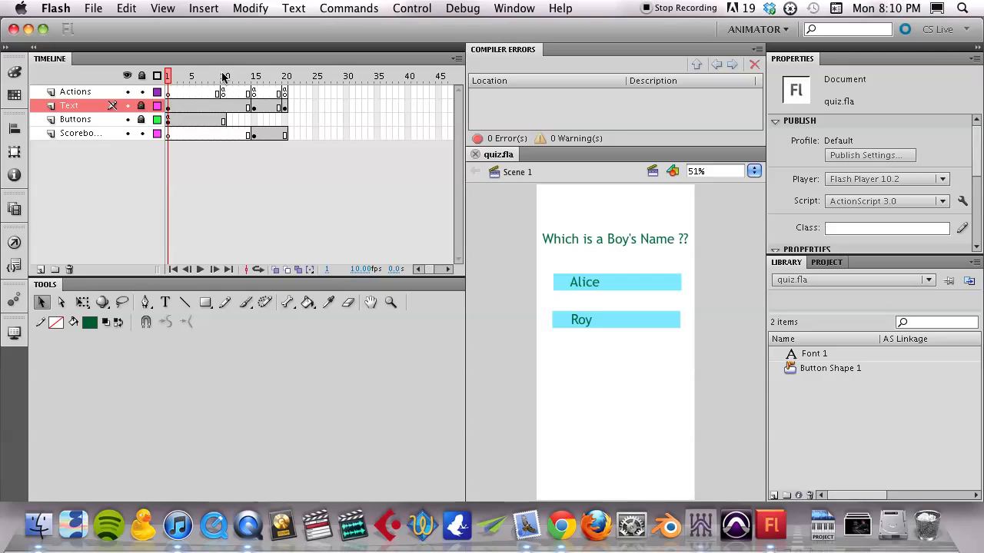
Review the quiz screens at frames 10, 15 and 20 of the timeline
click(224, 77)
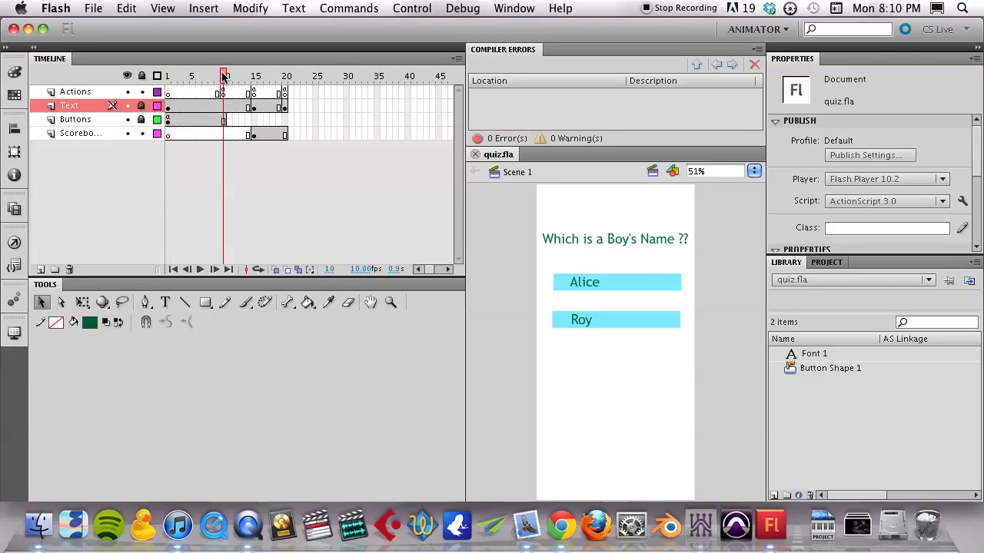
click(254, 77)
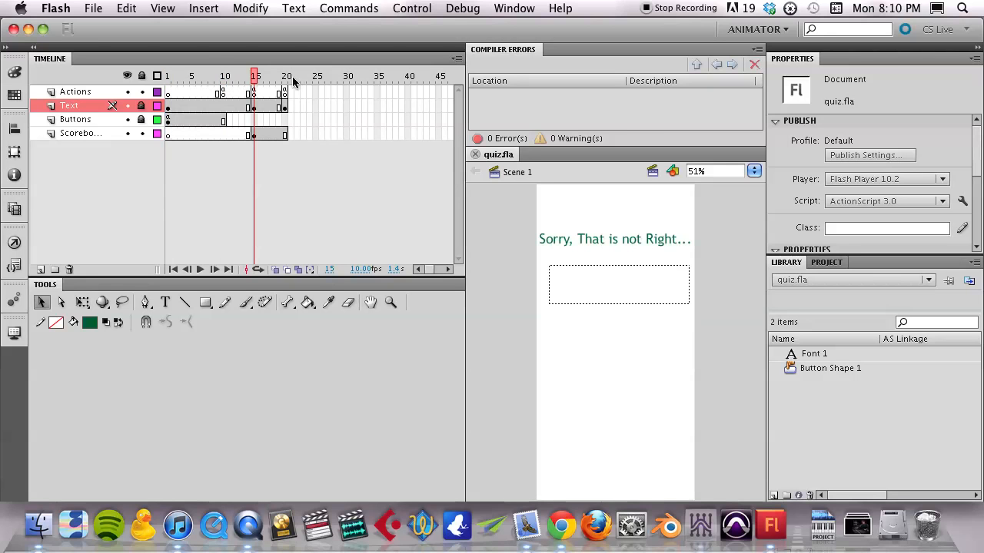
click(285, 76)
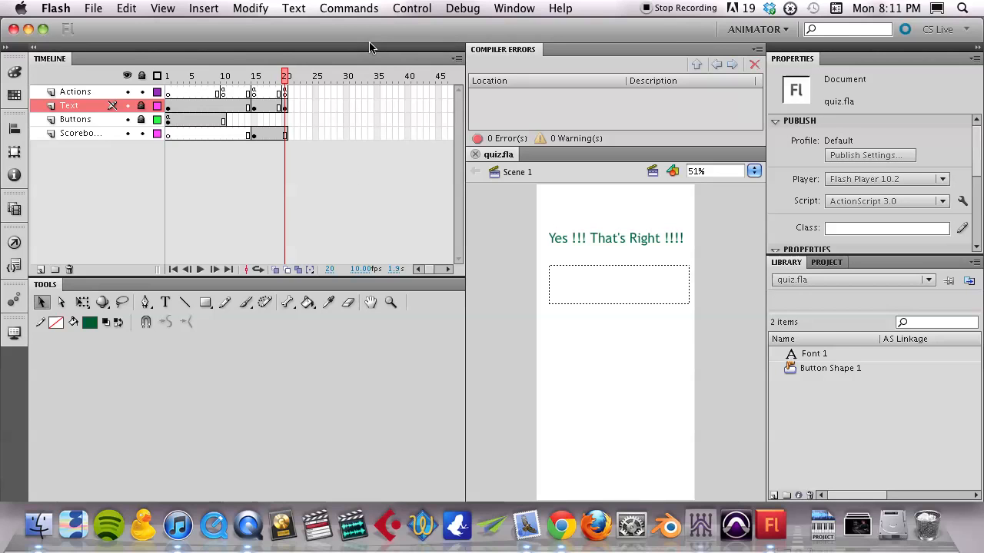
mouse_move(373, 38)
mouse_down()
mouse_move(374, 59)
mouse_move(373, 23)
mouse_move(373, 37)
mouse_up()
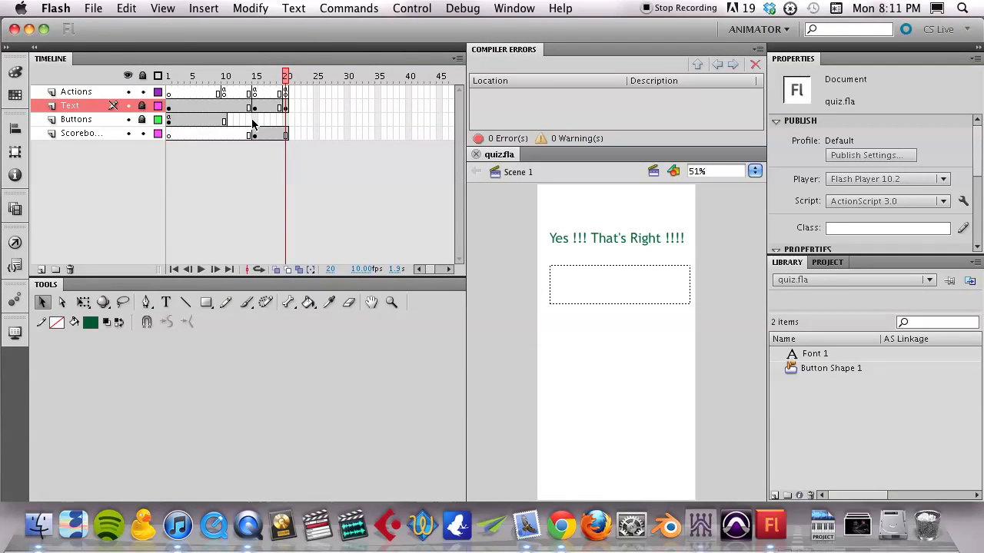
Unlock the Text and Buttons layers and insert keyframes on both layers at frame 10
click(142, 106)
click(142, 120)
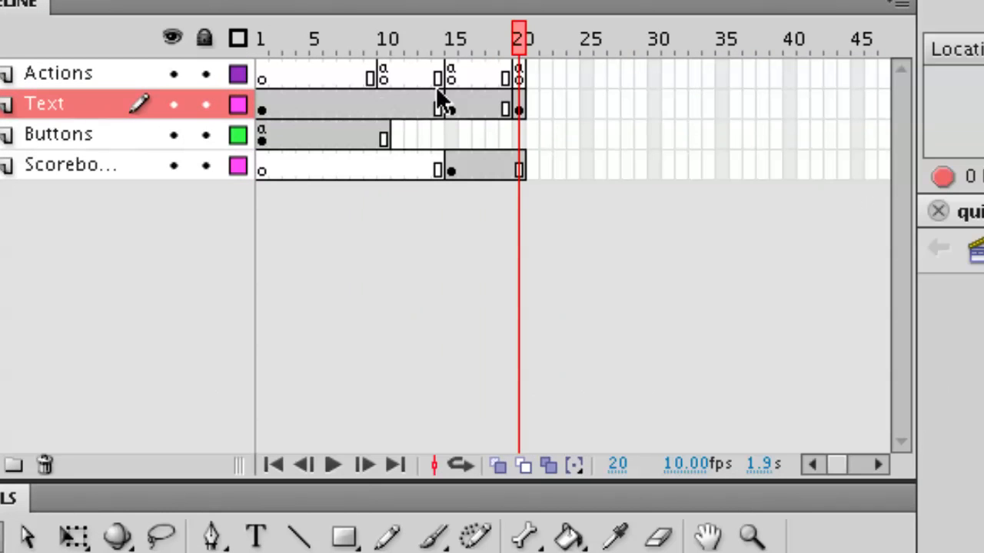
click(384, 52)
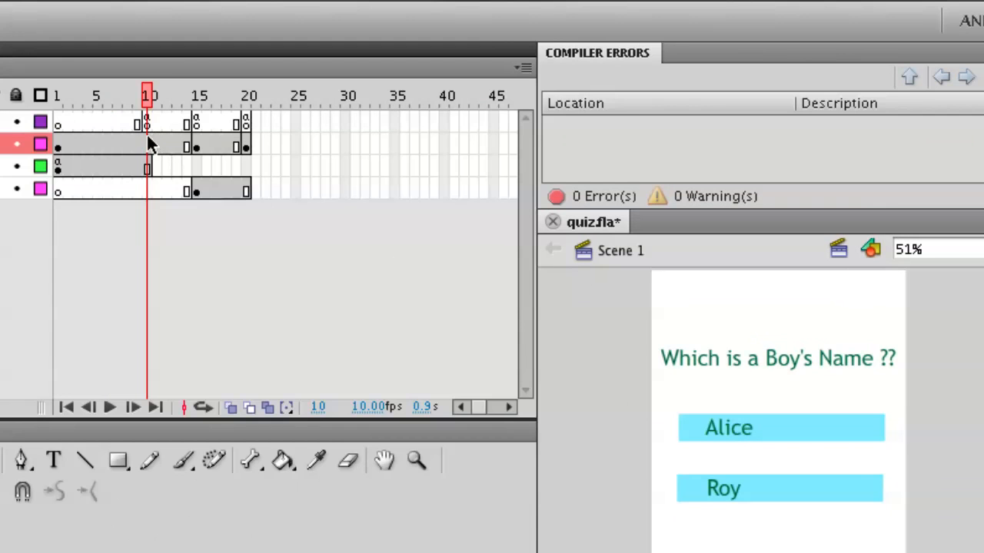
right_click(148, 168)
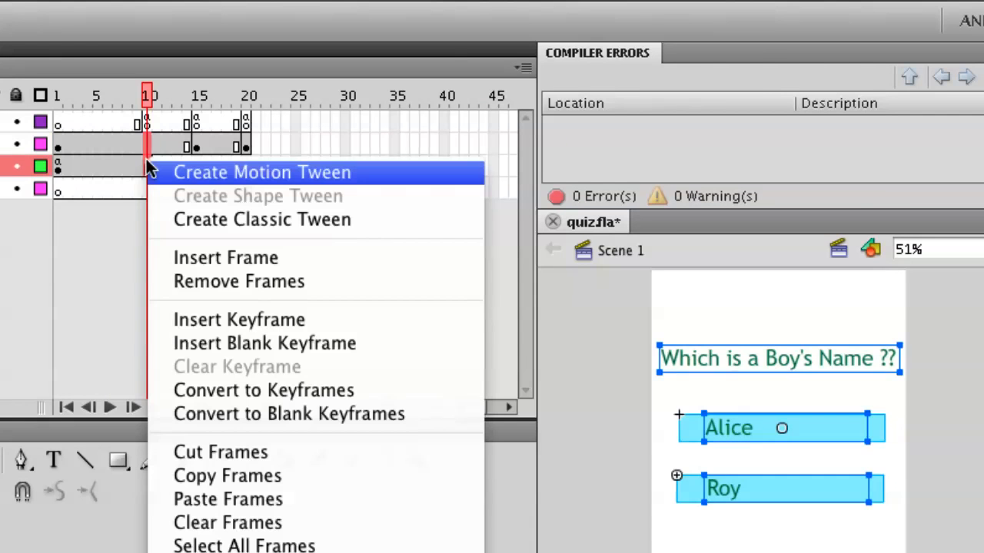
click(188, 322)
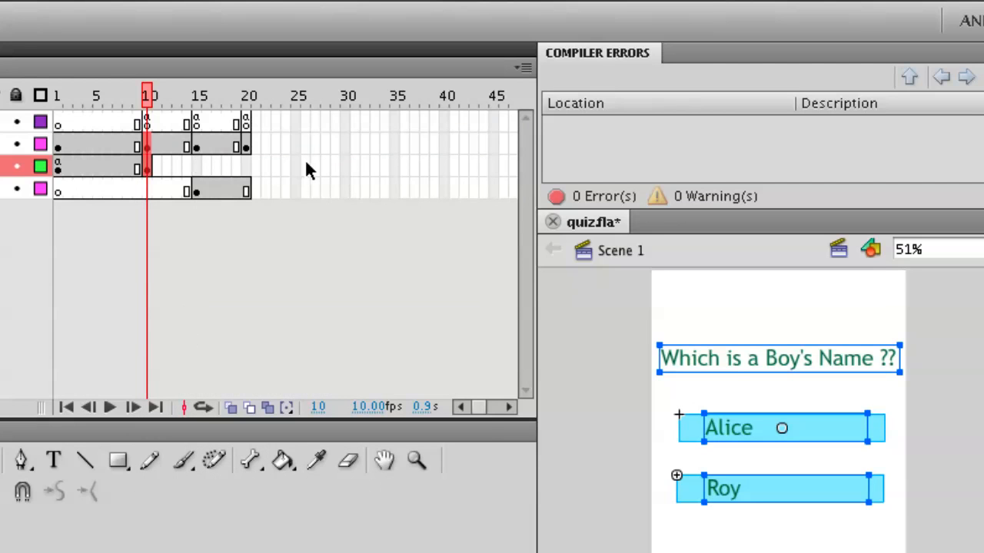
Copy the Text and Buttons keyframes at frame 10 and paste them into frame 25 of the same layers
right_click(148, 168)
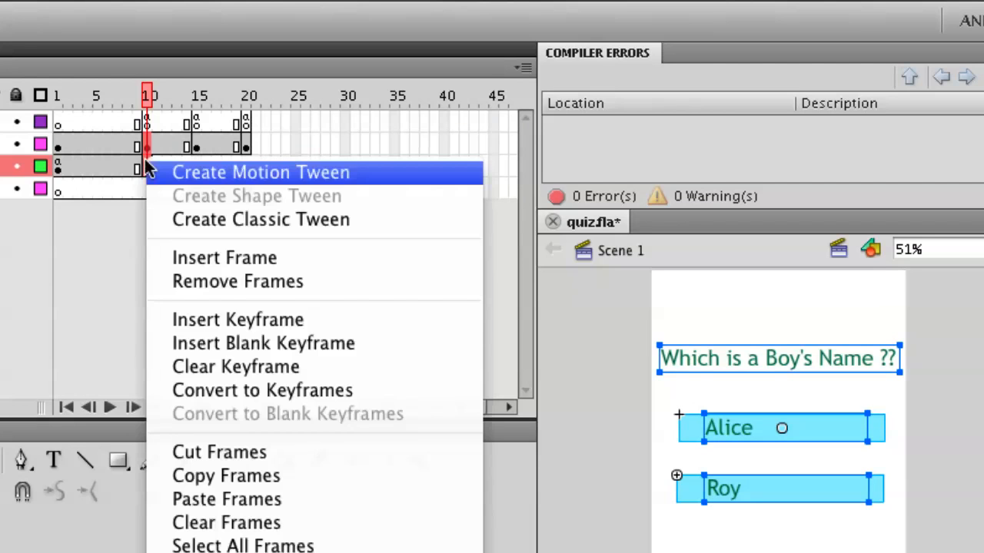
click(208, 476)
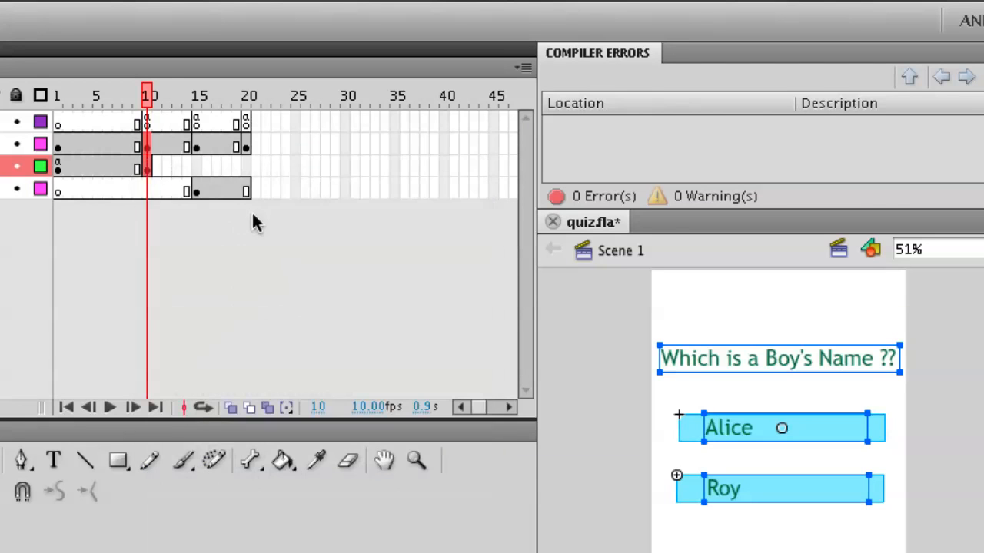
click(292, 146)
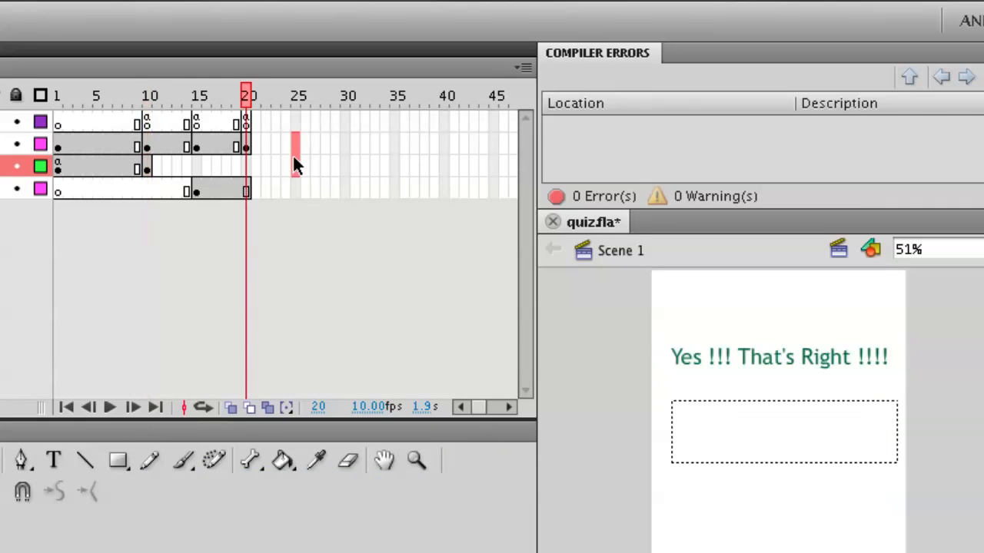
right_click(293, 163)
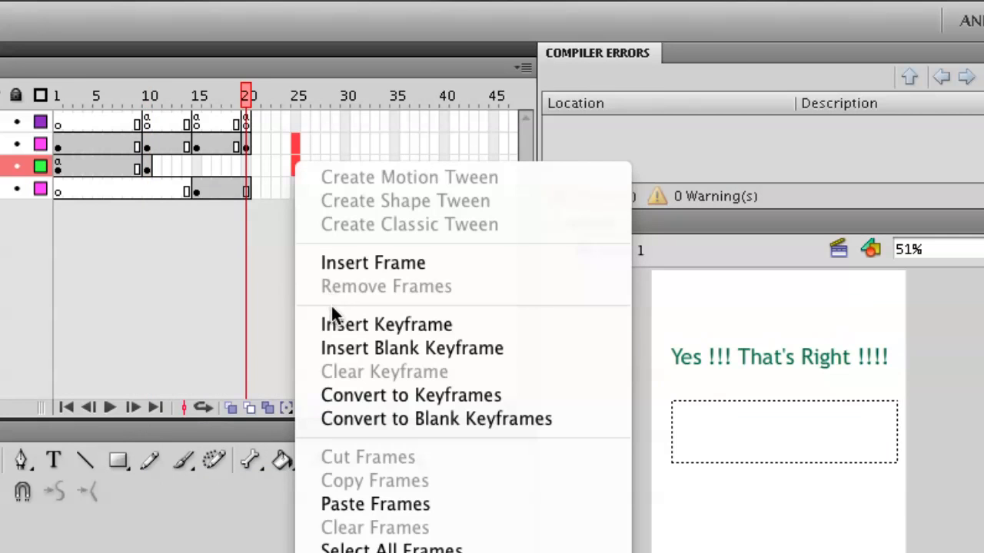
click(341, 504)
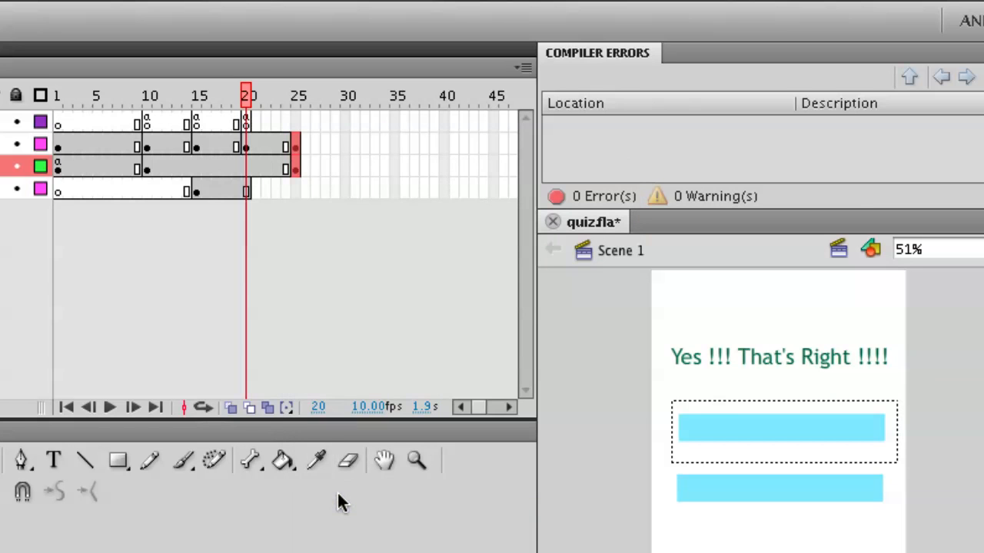
click(297, 96)
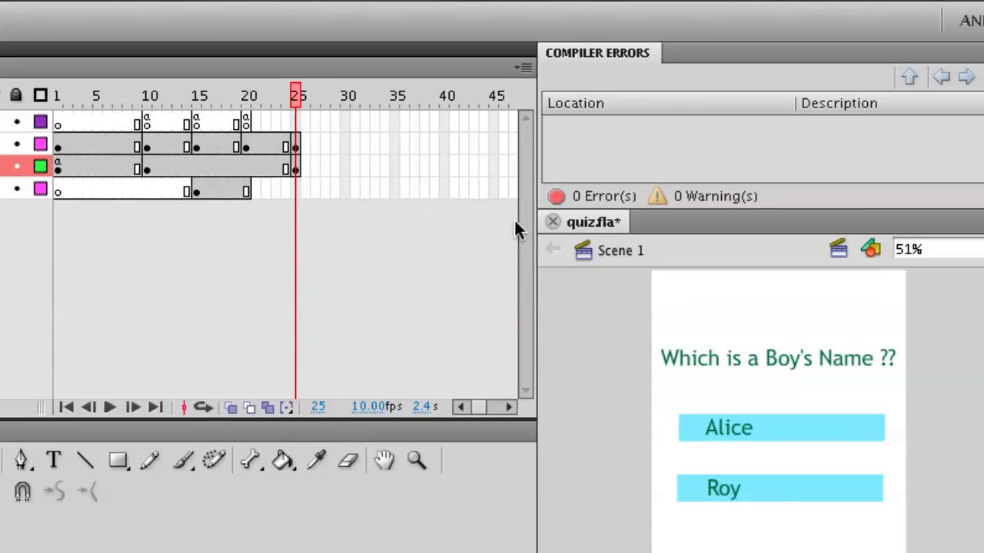
Insert a keyframe at frame 11 of the Buttons layer and delete the two answer buttons from it
click(276, 94)
click(262, 96)
click(222, 97)
drag(222, 97, 155, 96)
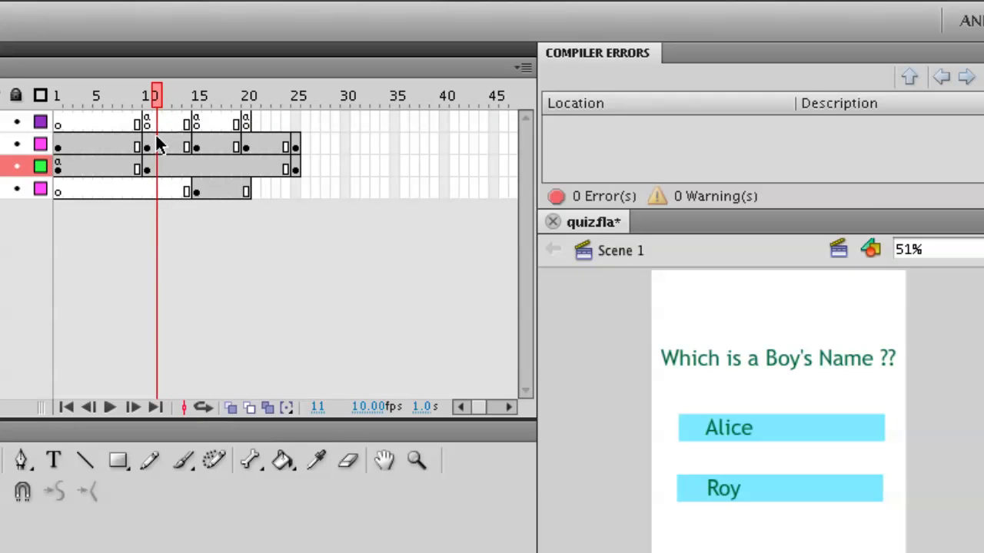
click(157, 164)
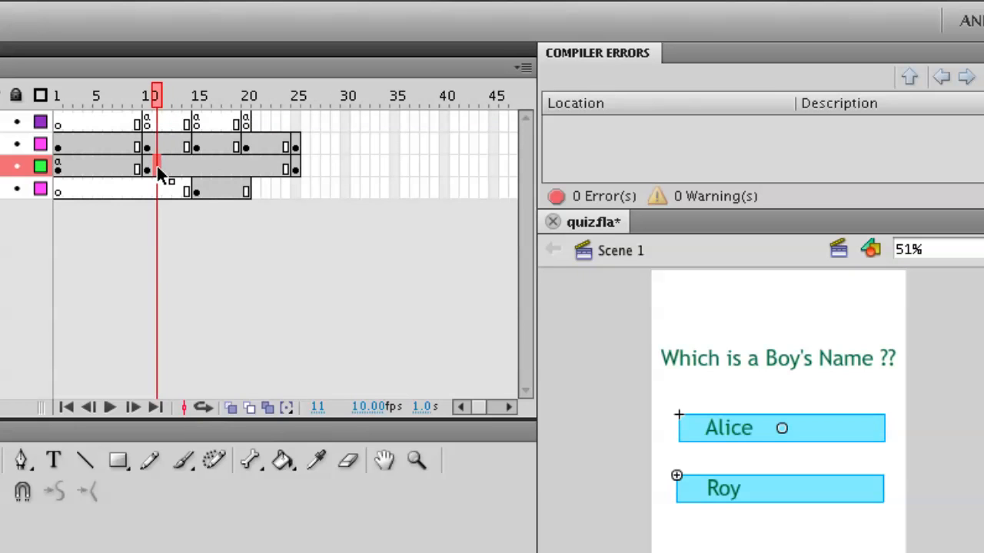
right_click(157, 166)
click(219, 327)
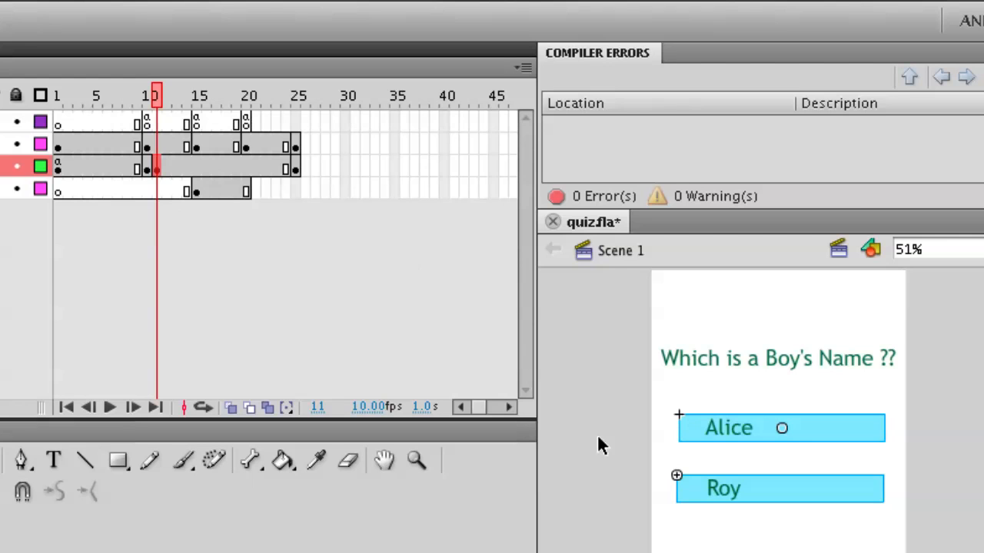
key(Delete)
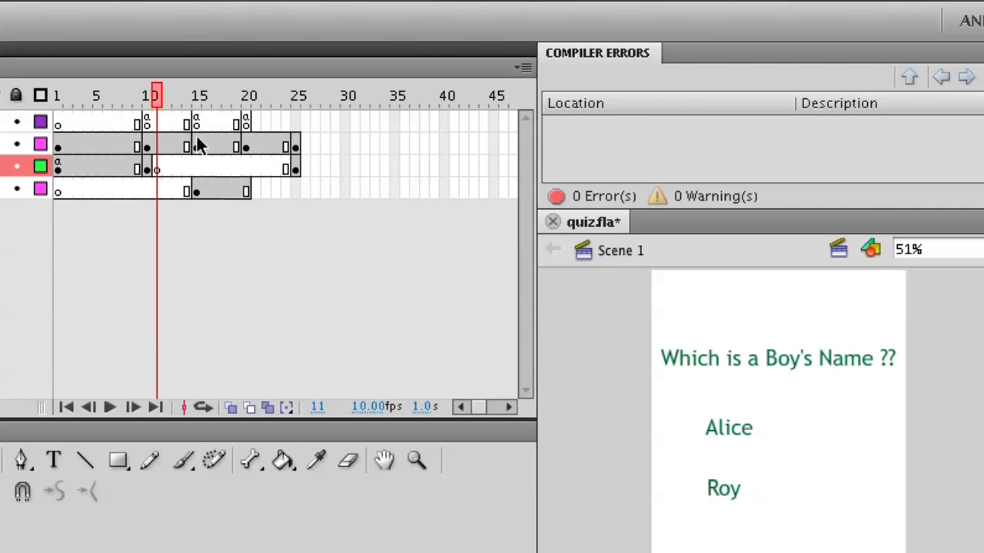
Check the answer feedback screens at frames 15 and 20 and the copied question screen at frame 25
click(197, 96)
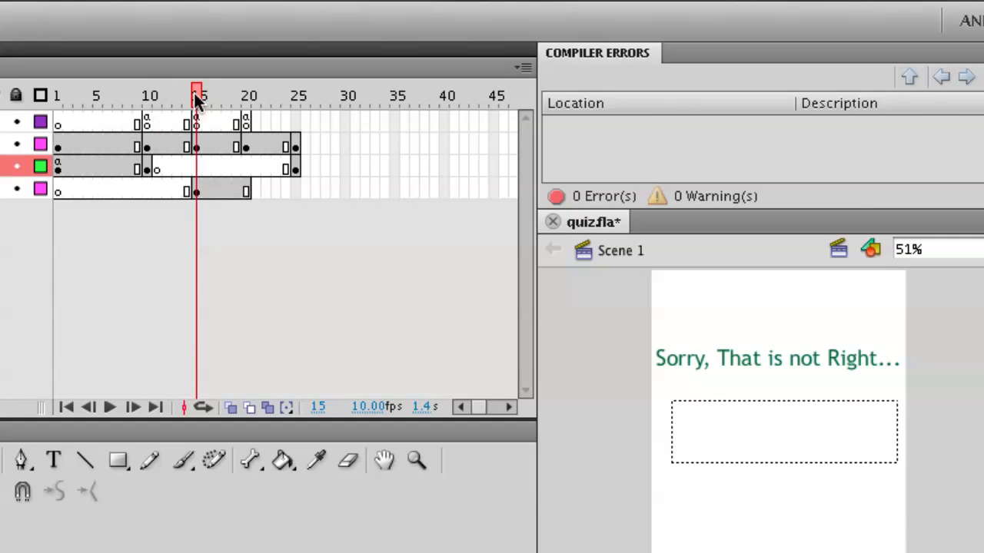
drag(196, 97, 297, 98)
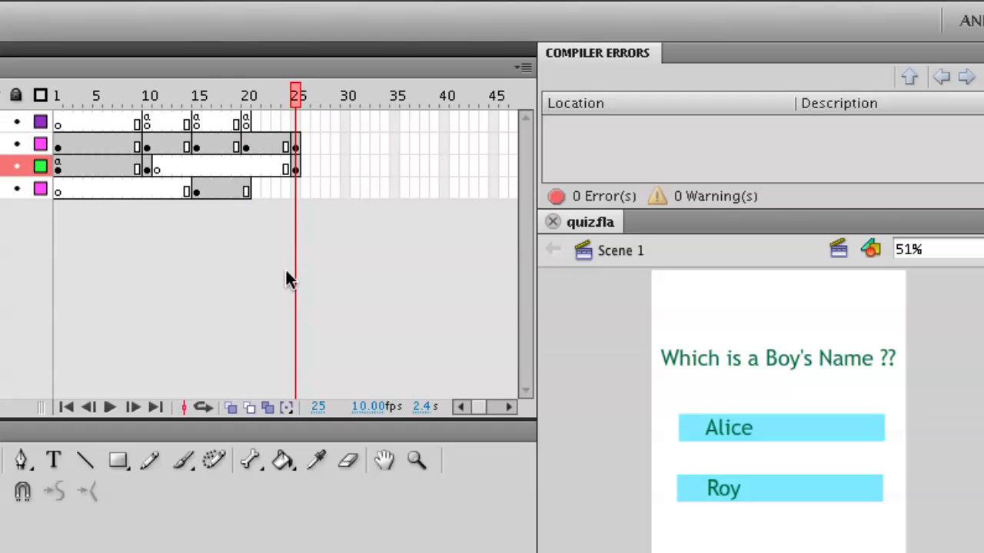
click(197, 96)
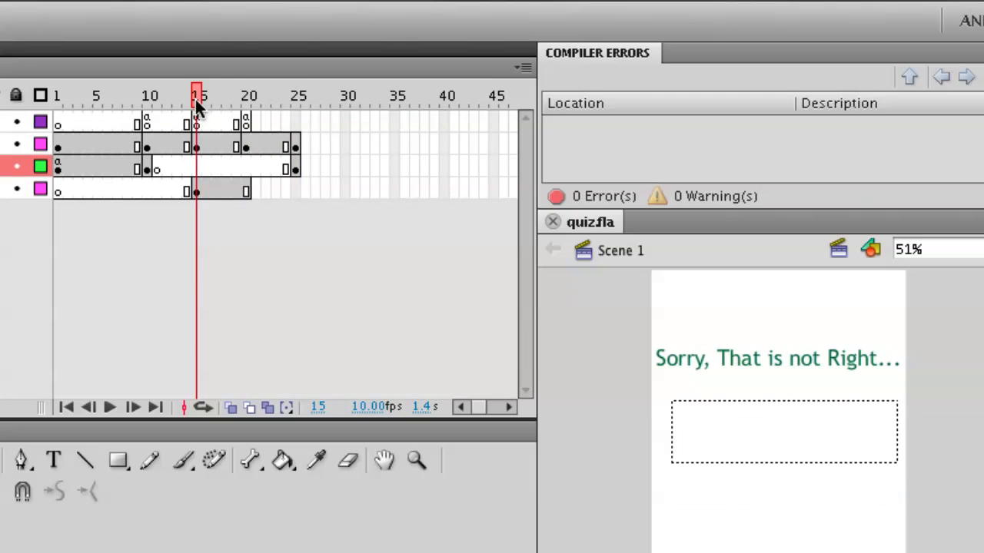
click(245, 96)
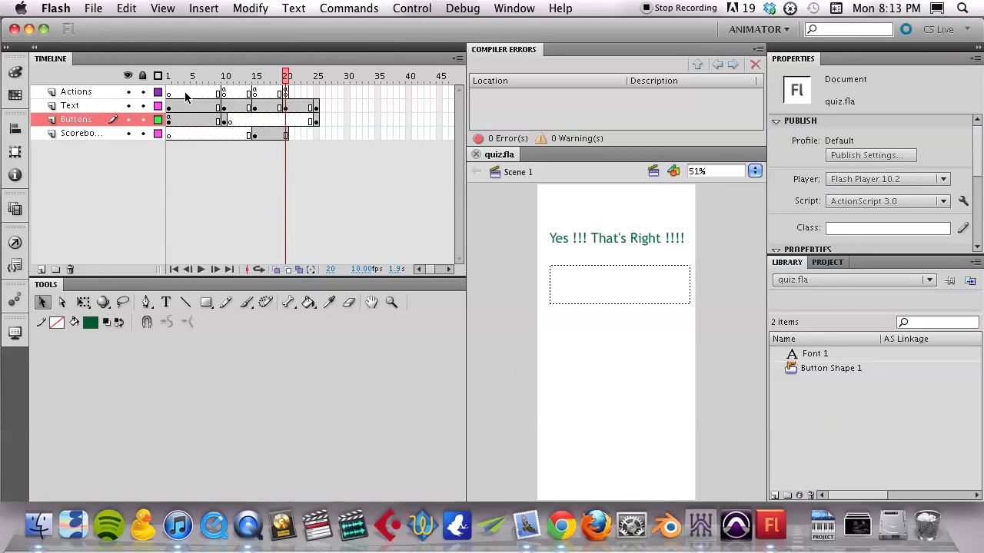
At frame 15 on the Buttons layer, draw a square about 107 px wide below the text box, with an olive fill and black stroke
click(254, 75)
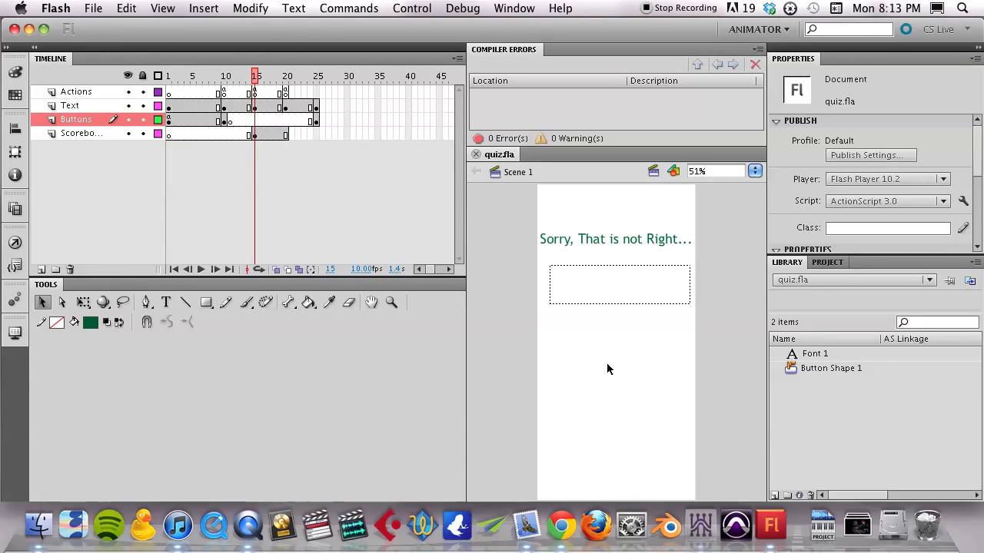
click(91, 322)
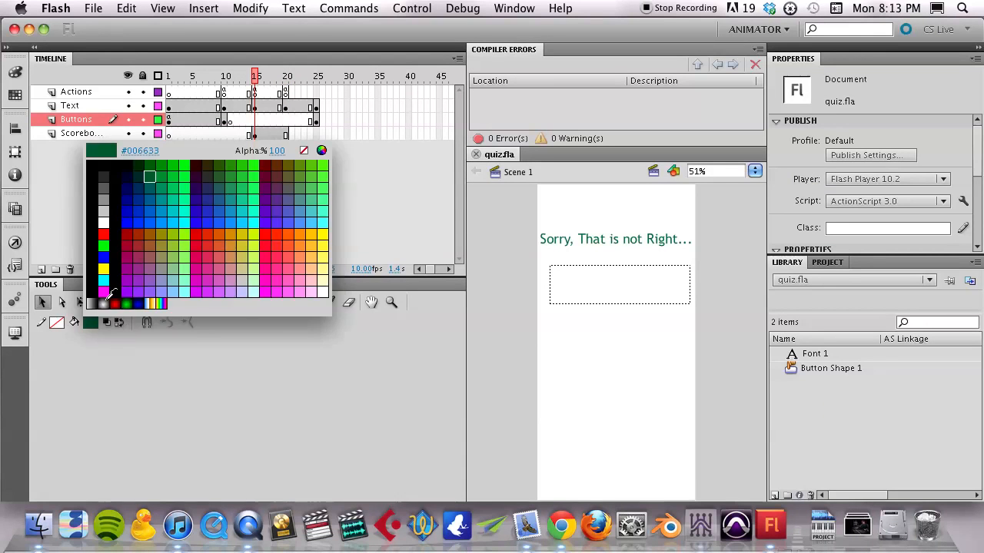
click(161, 234)
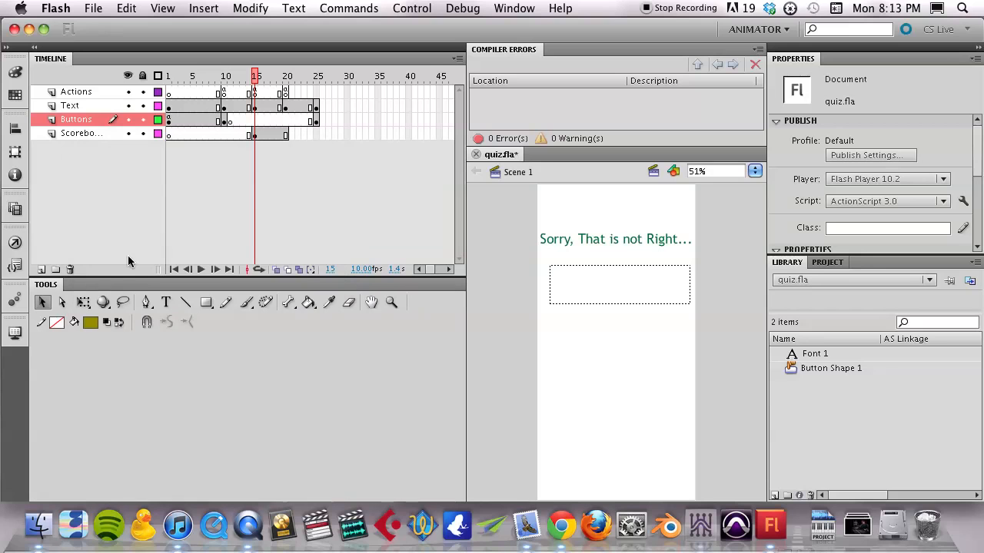
click(58, 322)
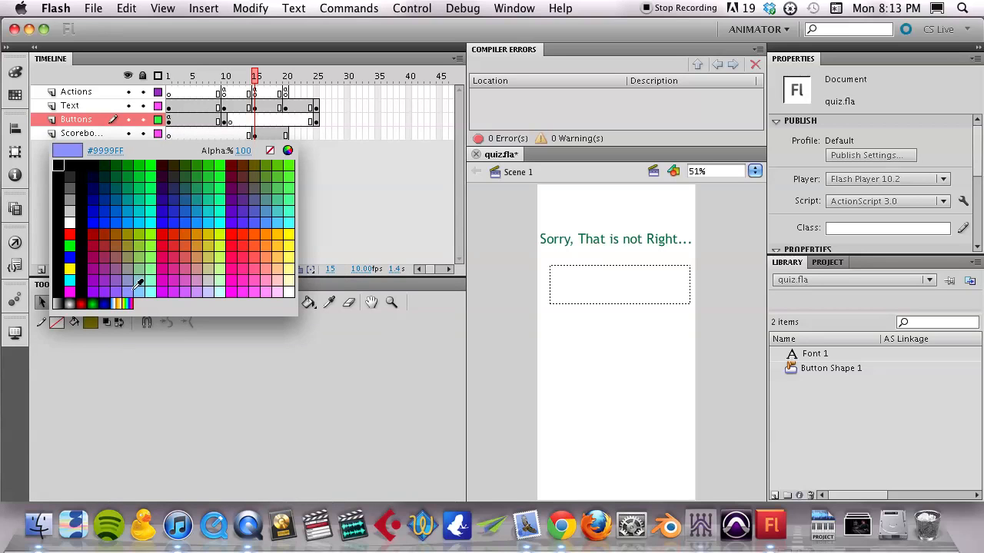
click(69, 165)
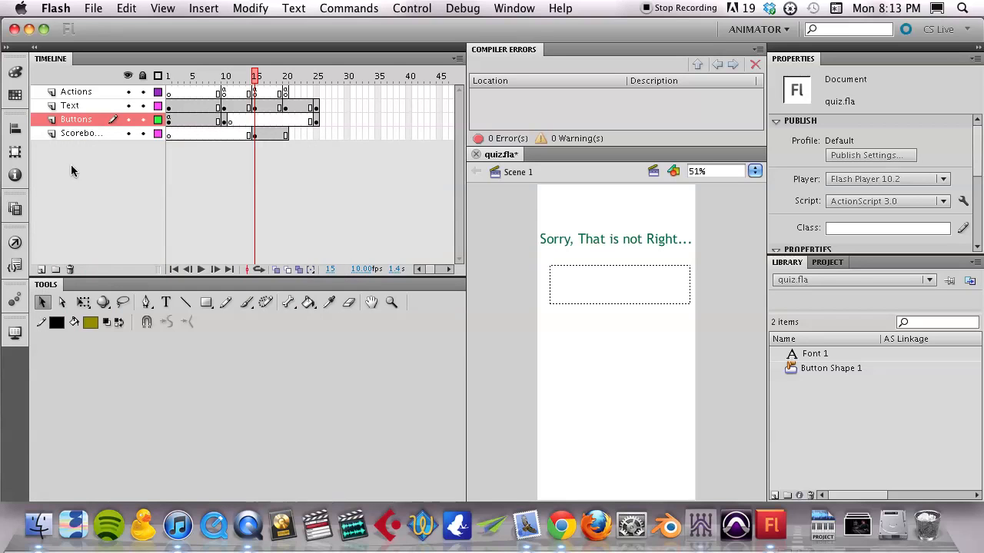
key(r)
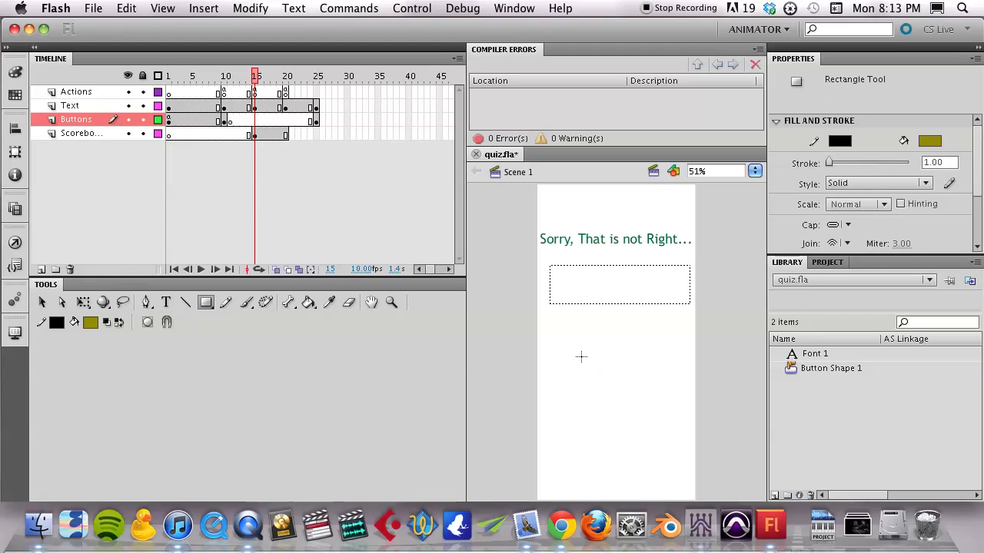
drag(581, 356, 624, 390)
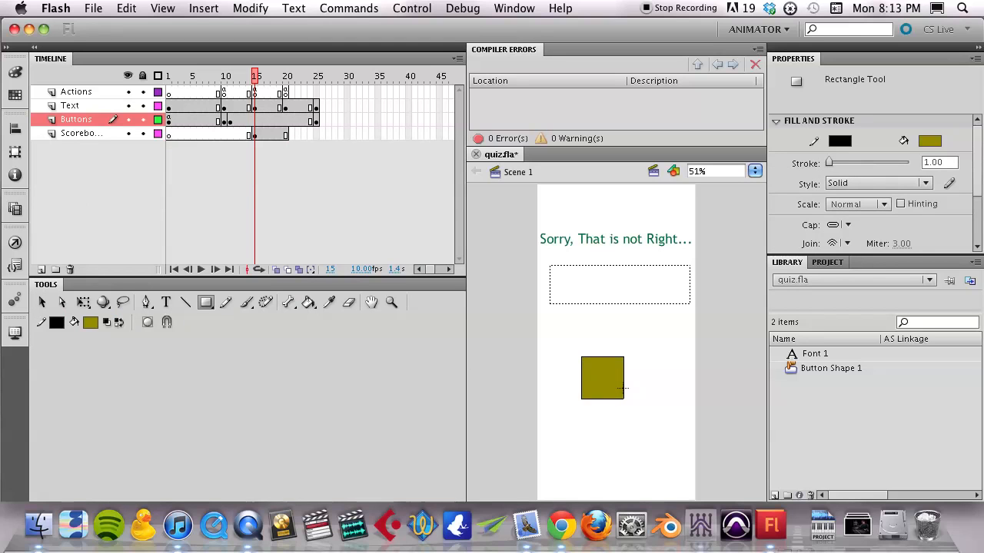
Select the whole olive square with its outline and rotate it 45 degrees into a diamond
key(q)
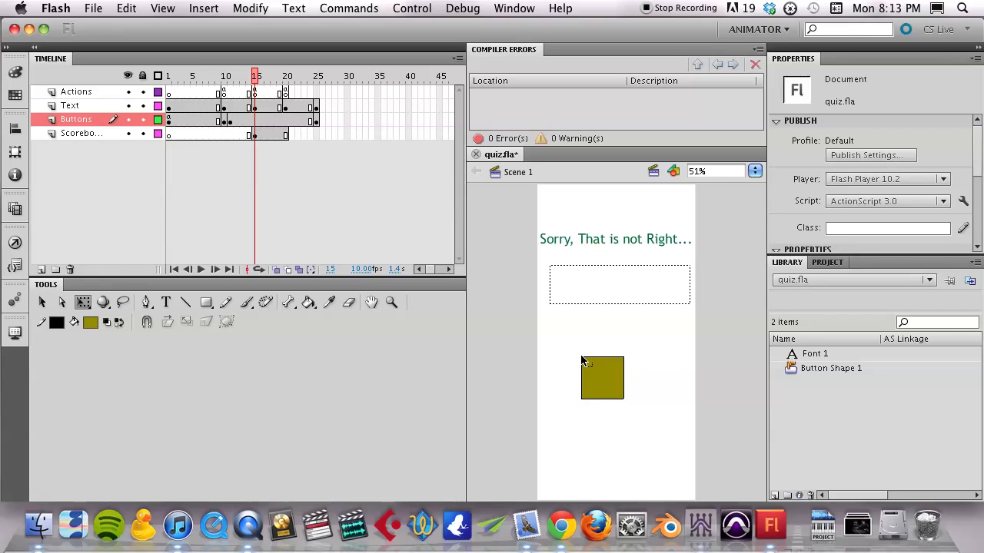
key(v)
drag(573, 351, 655, 408)
key(q)
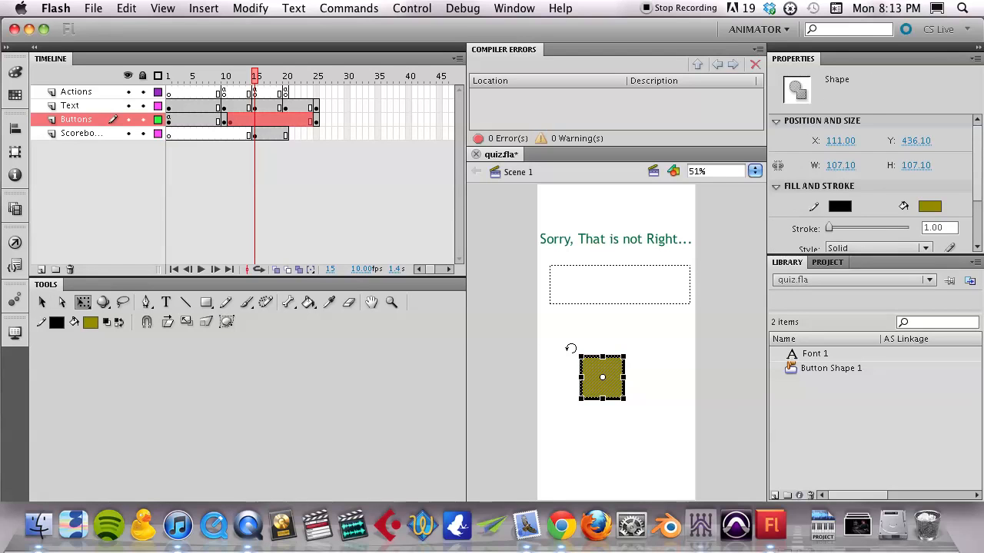
drag(581, 346, 599, 348)
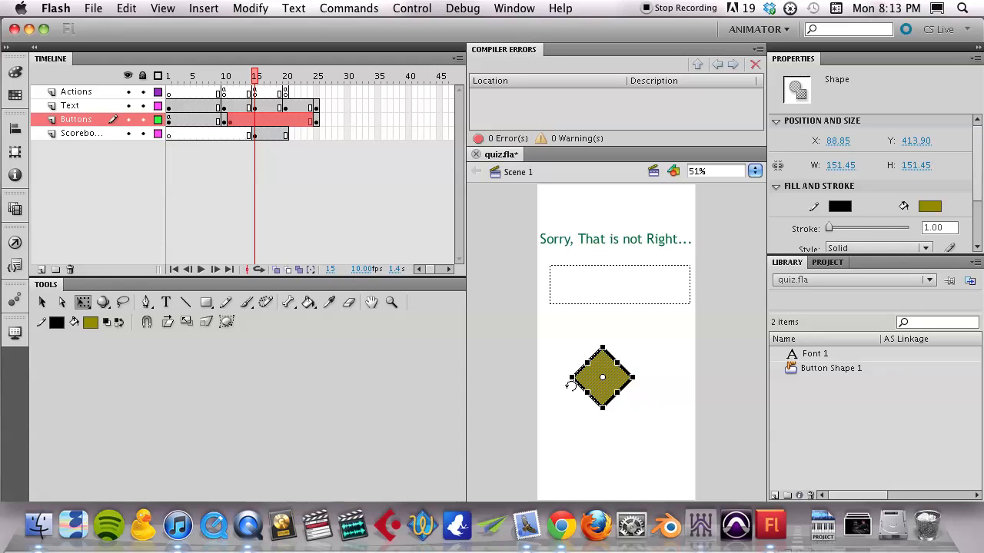
click(565, 322)
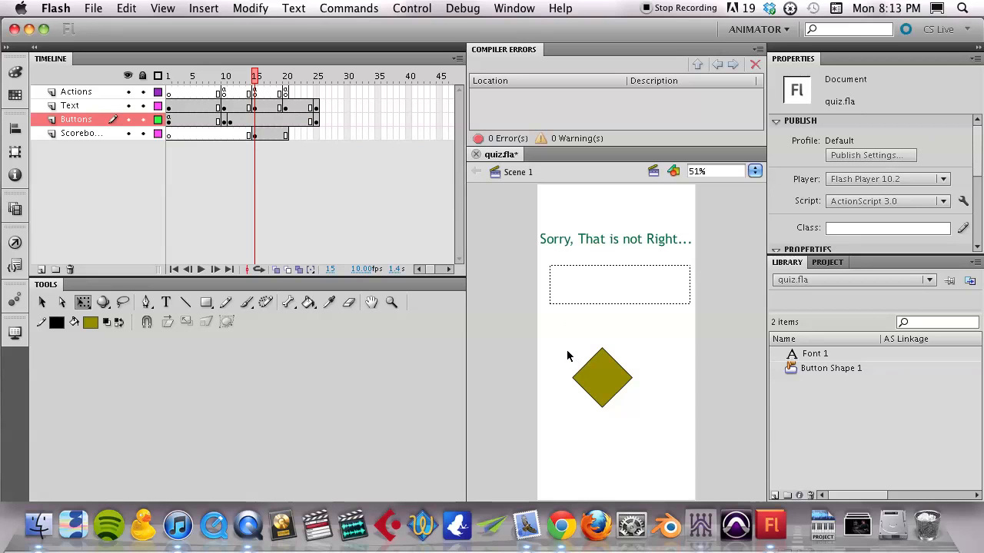
Delete the diamond's left half and draw a horizontal rectangle overlapping its flat side as the shaft of a right-pointing arrow
drag(558, 345, 602, 419)
key(Delete)
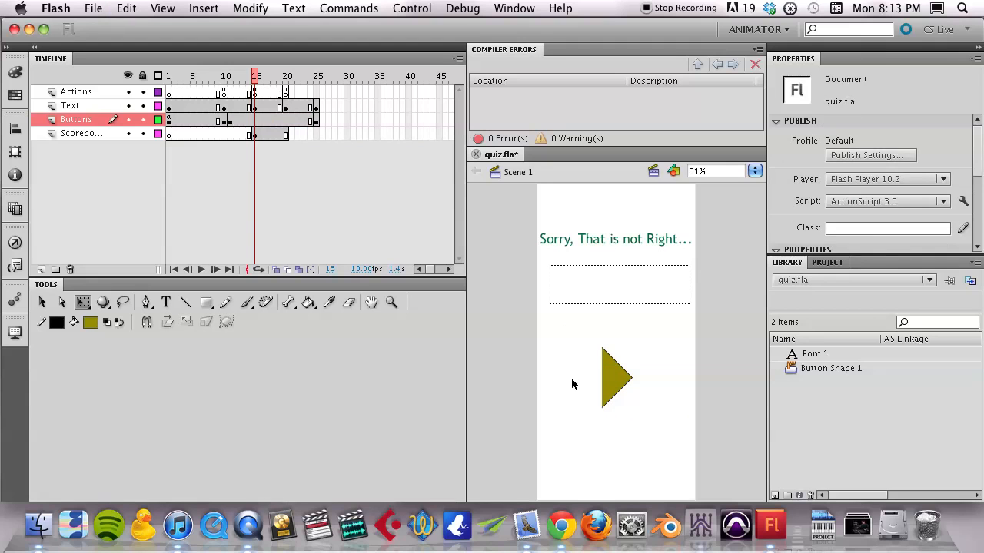
key(r)
drag(555, 366, 606, 386)
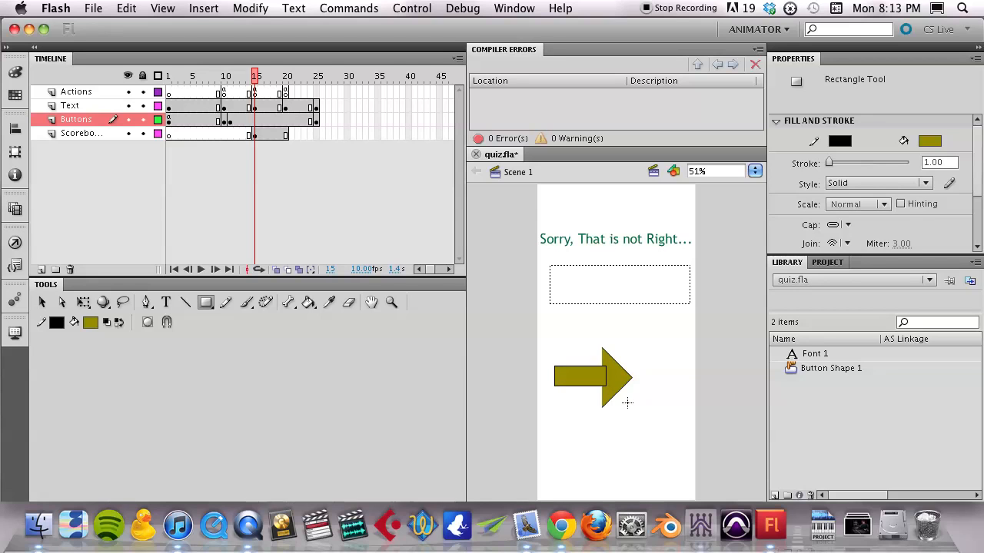
Paint over the shaft's outline inside the arrowhead with the largest olive brush so shaft and head merge into one arrow
key(z)
click(606, 374)
click(604, 374)
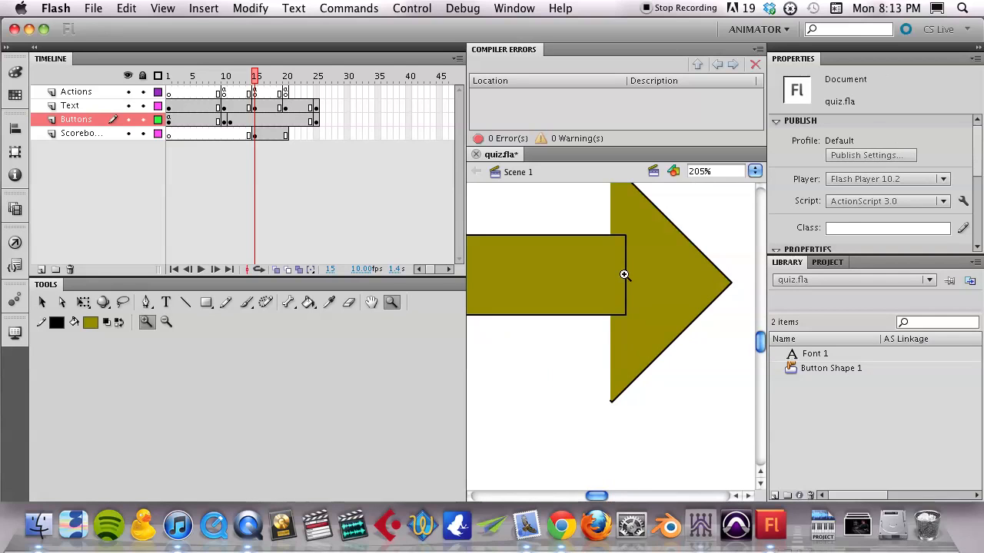
key(b)
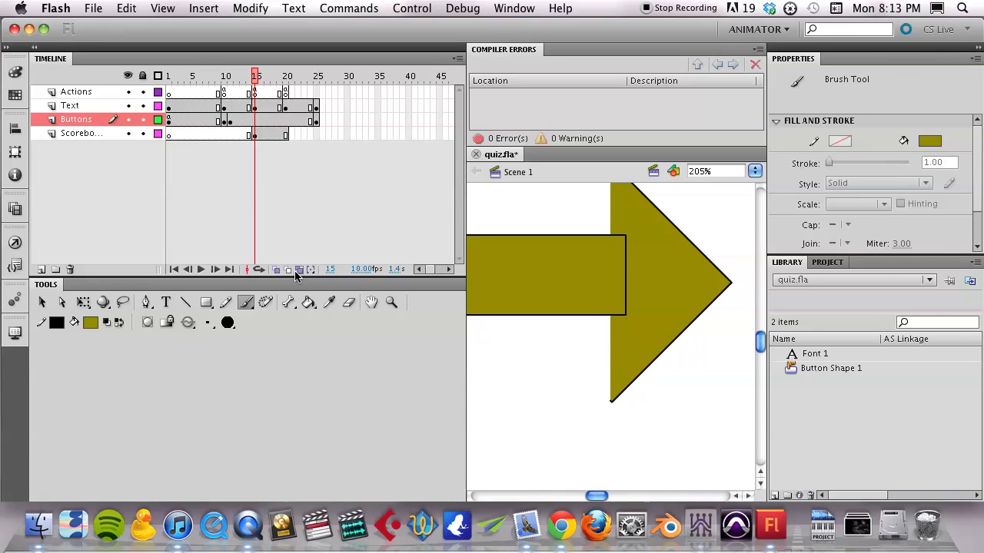
click(226, 324)
click(210, 325)
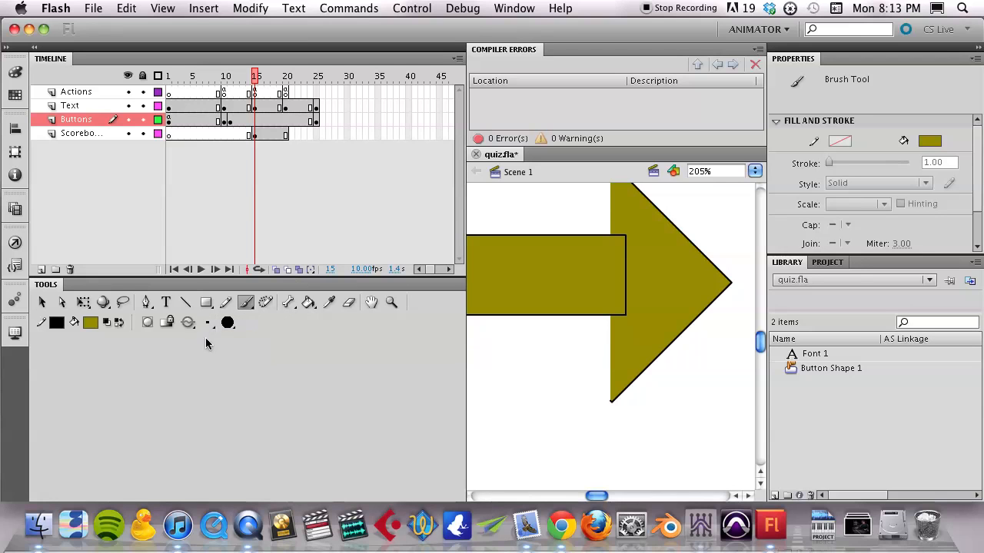
click(208, 324)
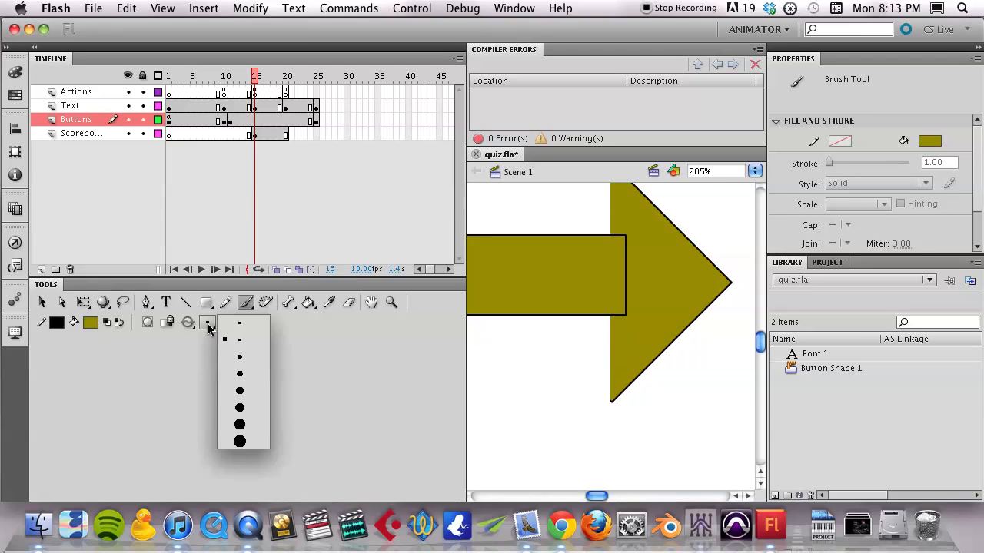
click(238, 440)
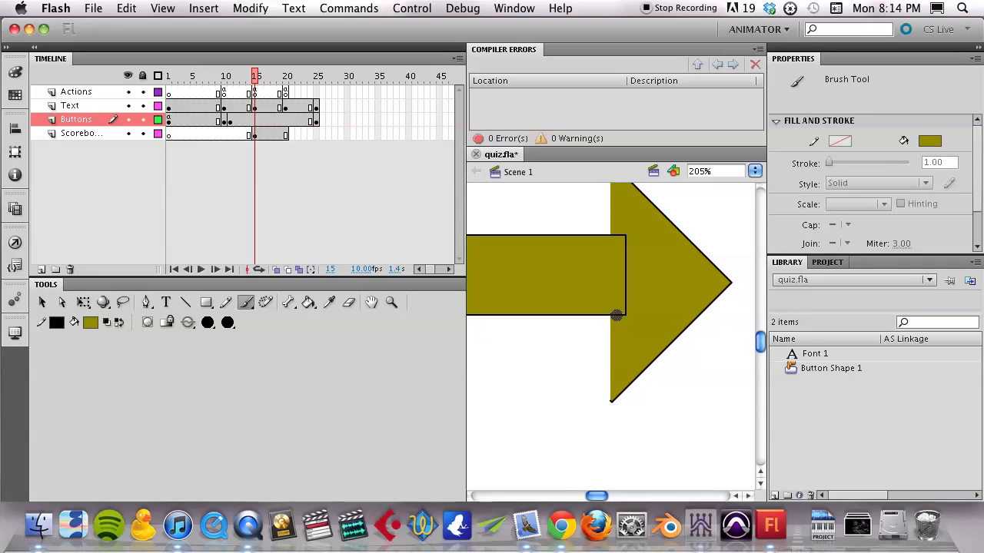
mouse_move(624, 312)
mouse_down()
mouse_move(628, 237)
mouse_move(618, 234)
mouse_up()
key(z)
scroll(629, 266, down, 1)
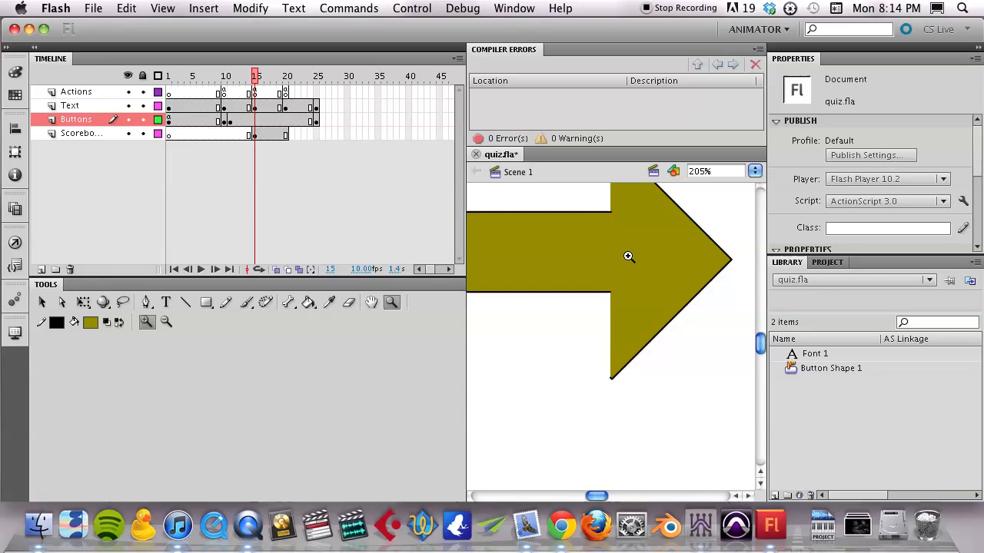
alt+click(629, 256)
Convert the whole olive arrow with its outline into a Button symbol named Next
key(v)
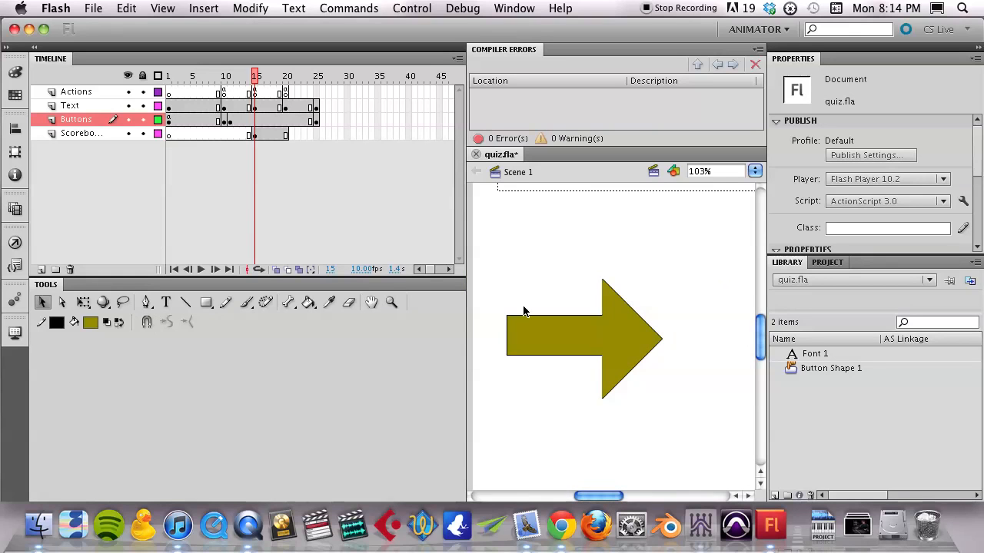
drag(567, 282, 683, 419)
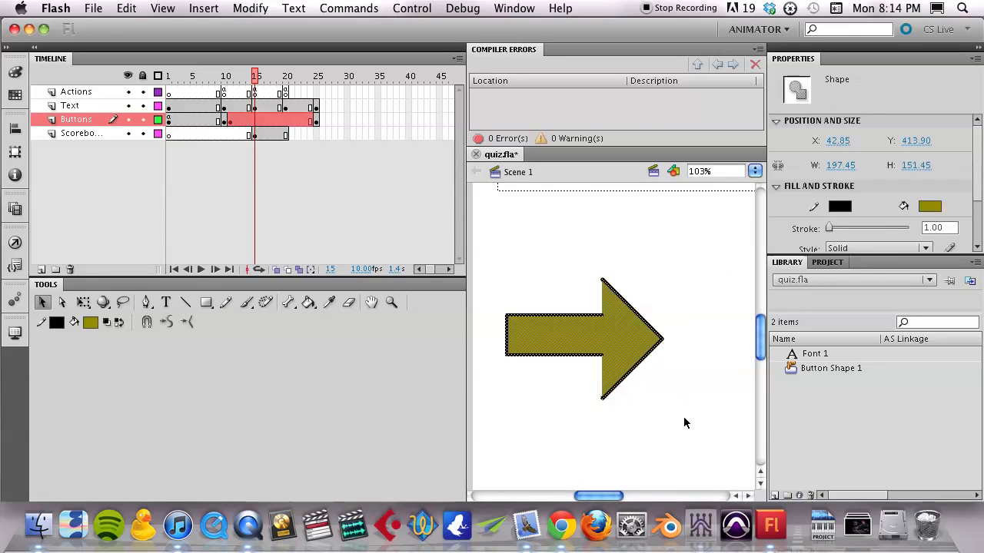
right_click(609, 340)
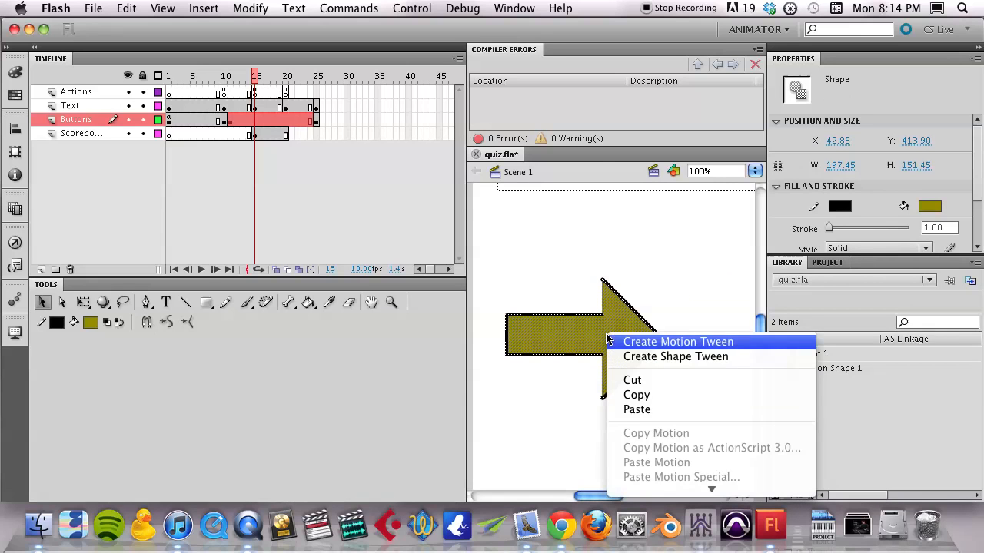
mouse_move(671, 491)
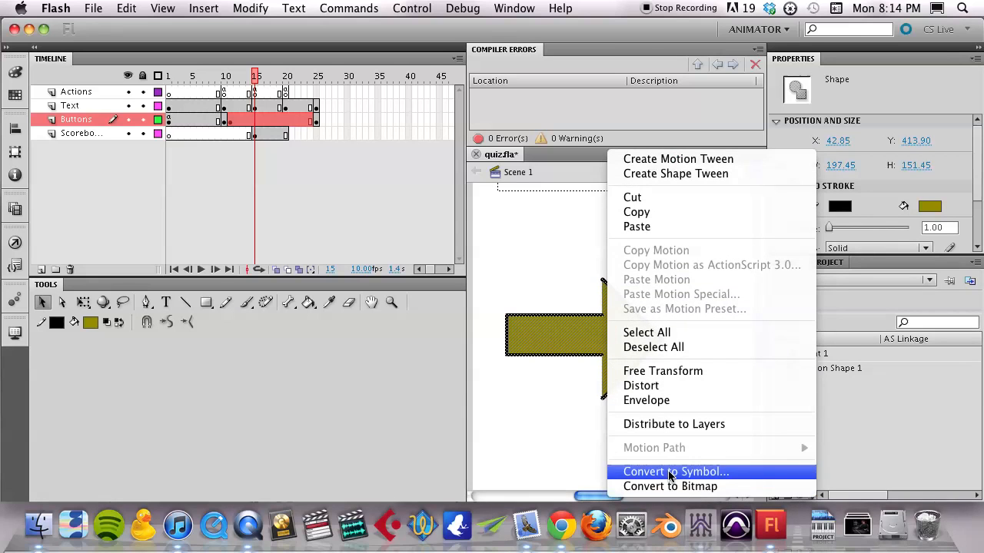
click(670, 474)
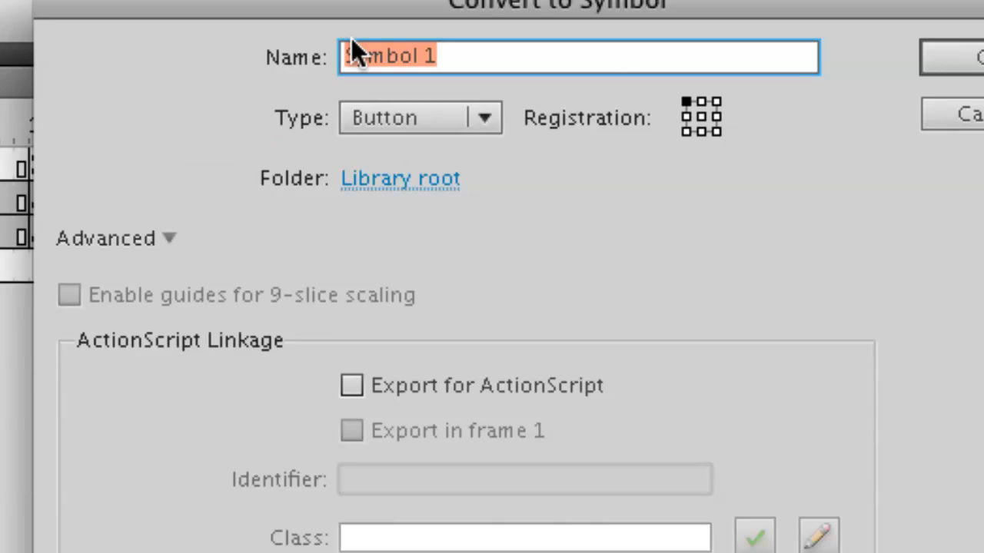
text(Next)
click(950, 65)
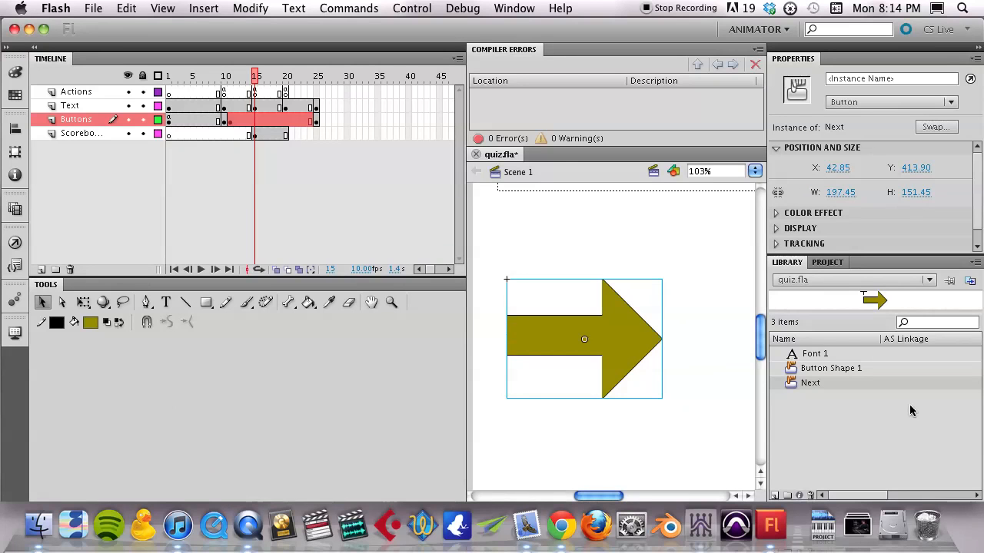
Centre the arrow button below the text box at about X 105, Y 412, and move its Buttons keyframe from frame 11 to 15
click(809, 382)
click(755, 172)
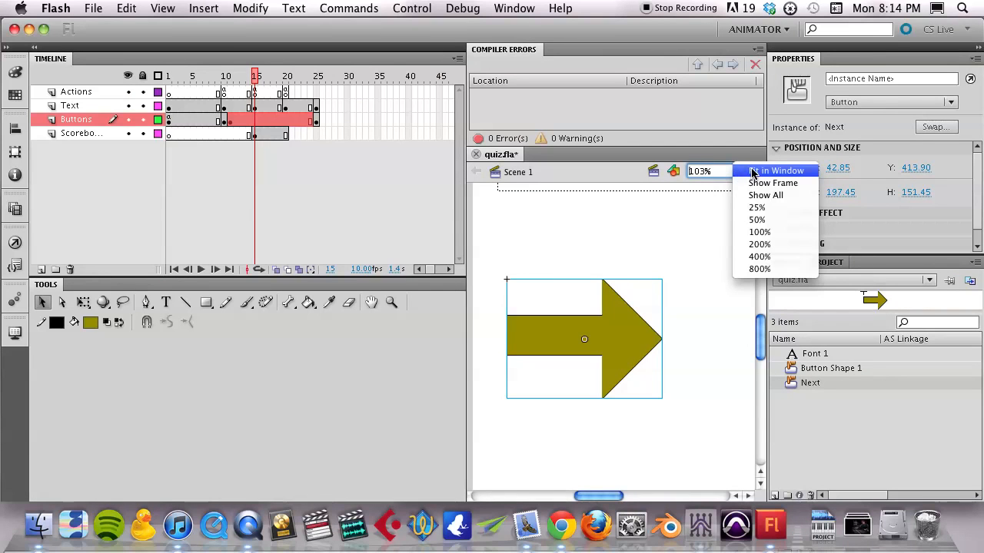
click(753, 171)
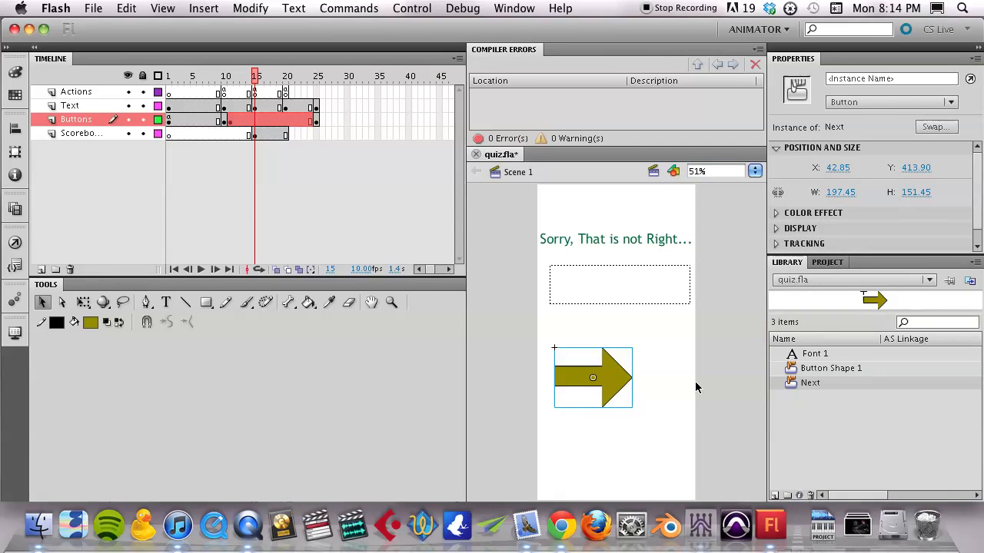
drag(620, 382, 644, 382)
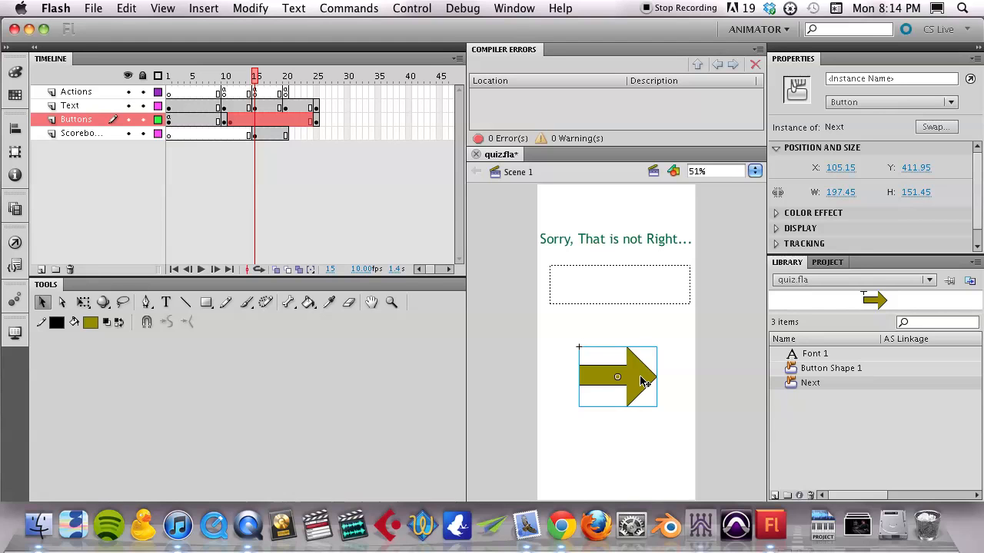
click(229, 122)
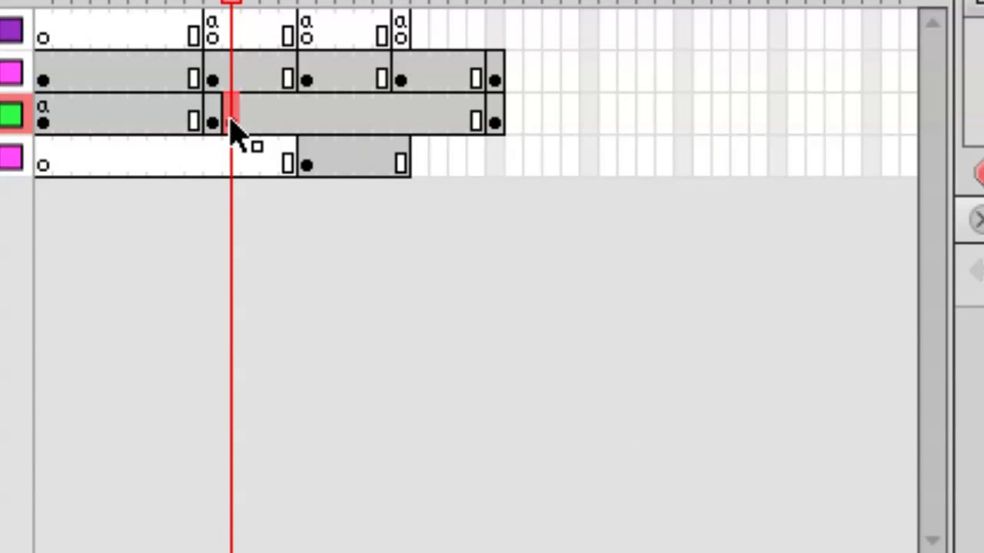
drag(232, 122, 303, 125)
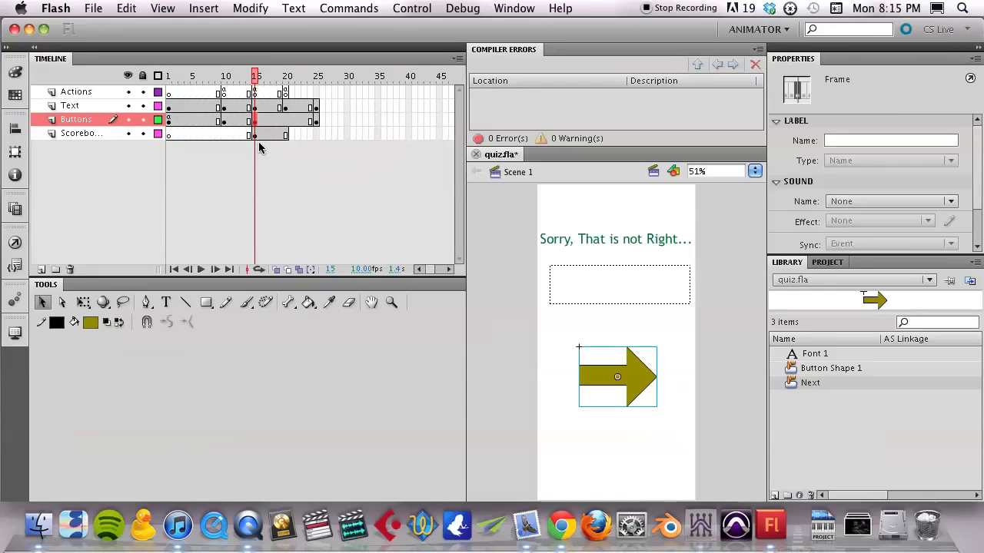
Give the arrow button at frame 15 the instance name GotoQuestion2
click(731, 406)
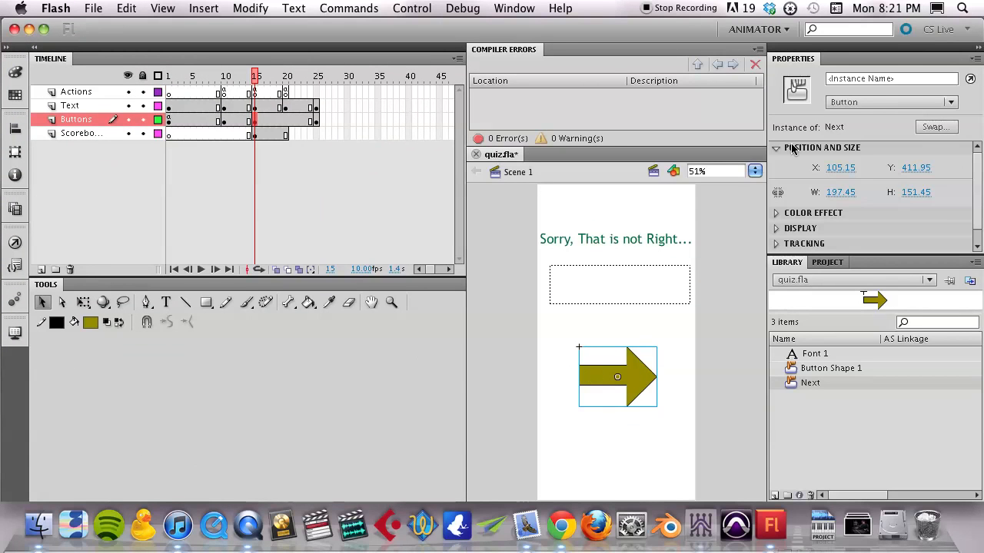
click(901, 78)
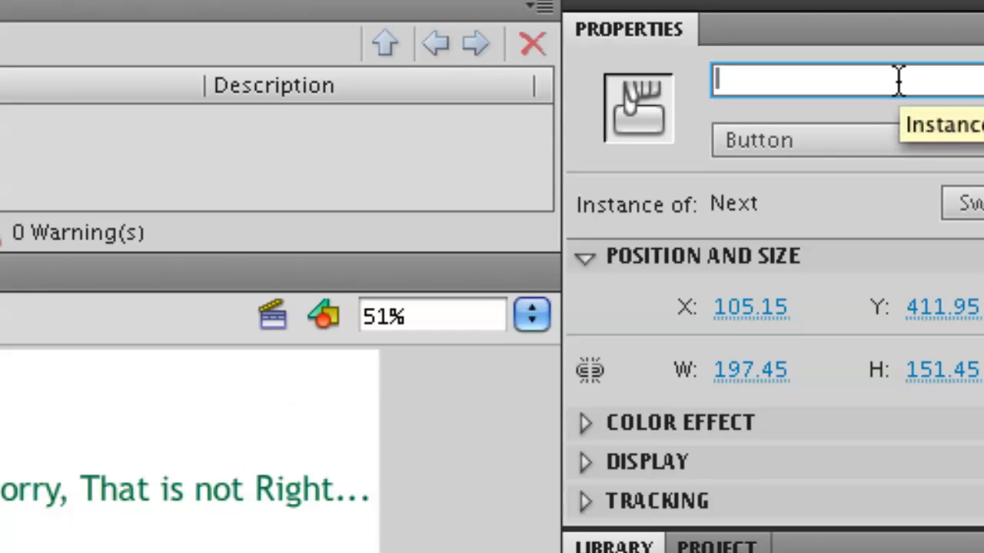
text(c)
text(otoQue)
text(stion2)
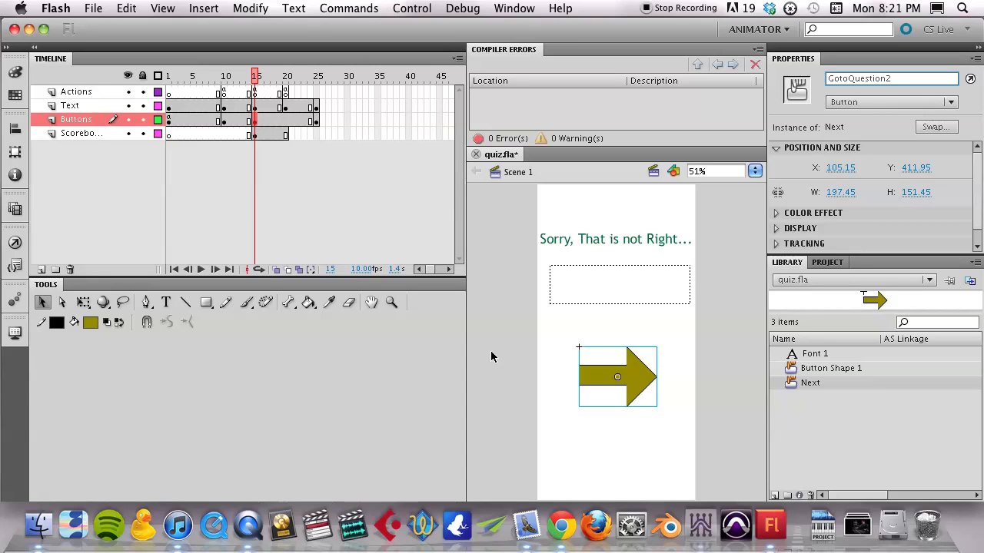
click(509, 373)
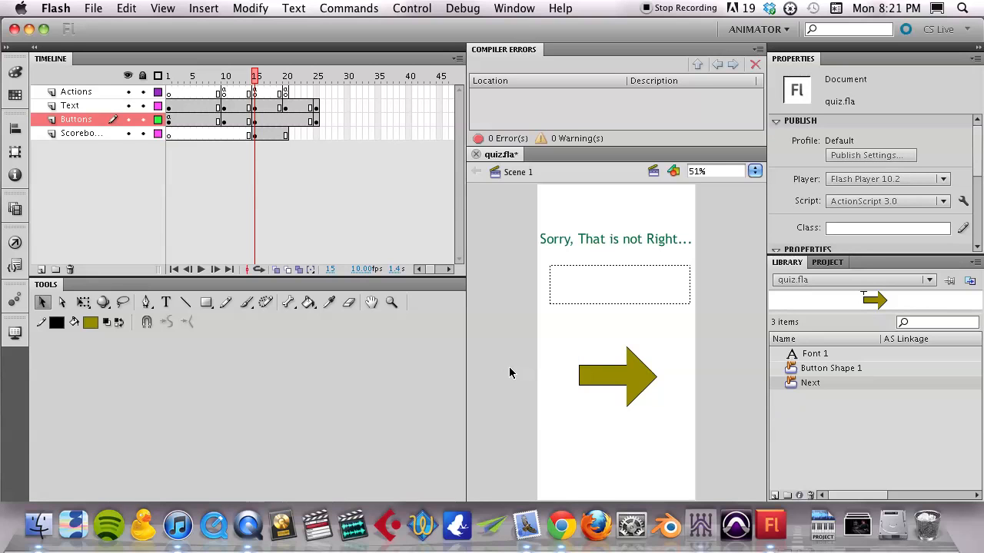
Add the Click to Go to Frame and Stop snippet to the arrow button at frame 15, with 25 as the target frame
click(610, 376)
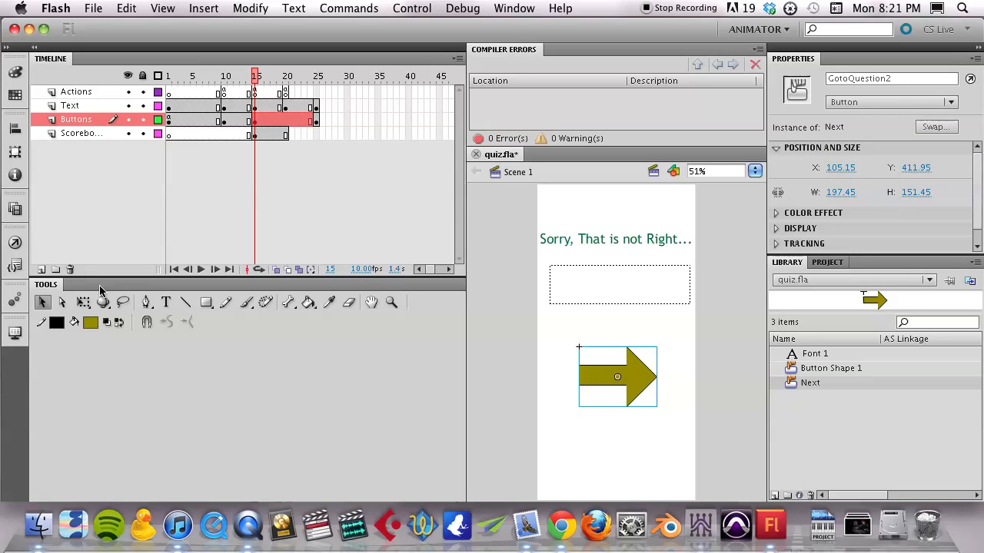
click(14, 244)
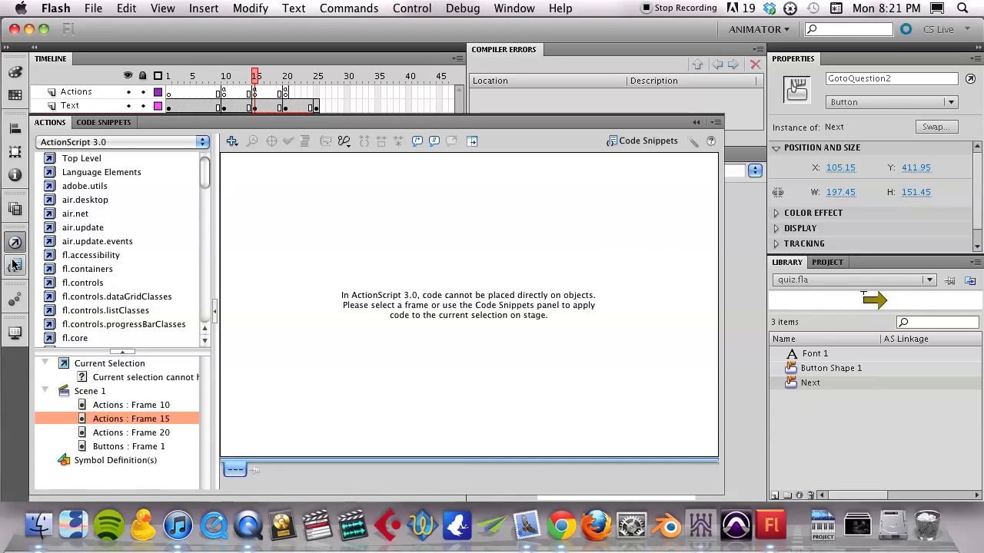
click(14, 265)
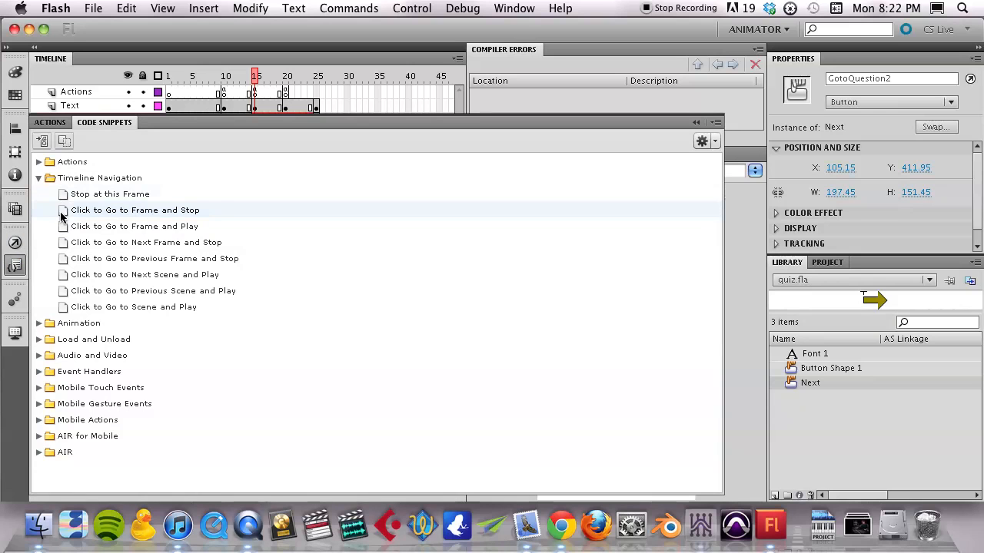
double_click(62, 213)
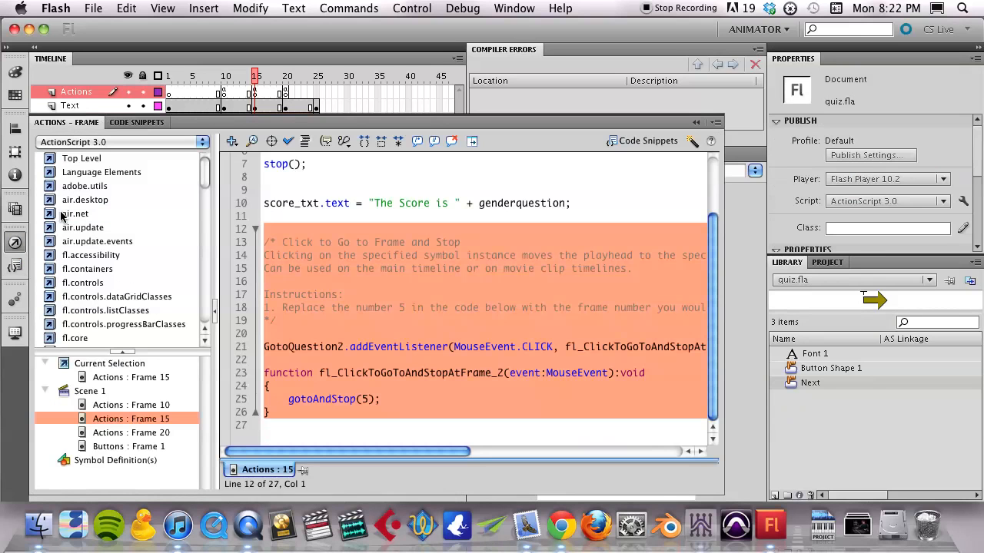
click(361, 401)
text(2)
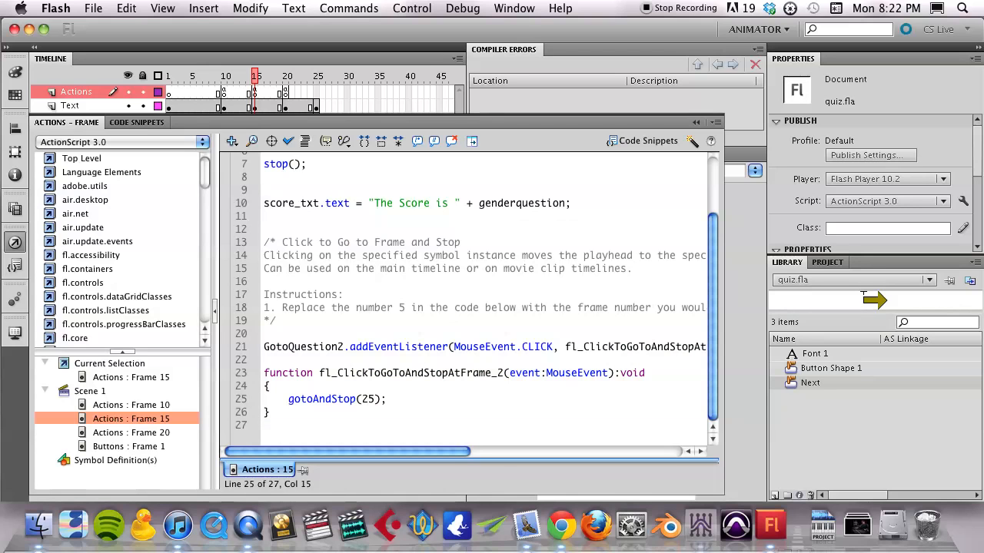
click(741, 361)
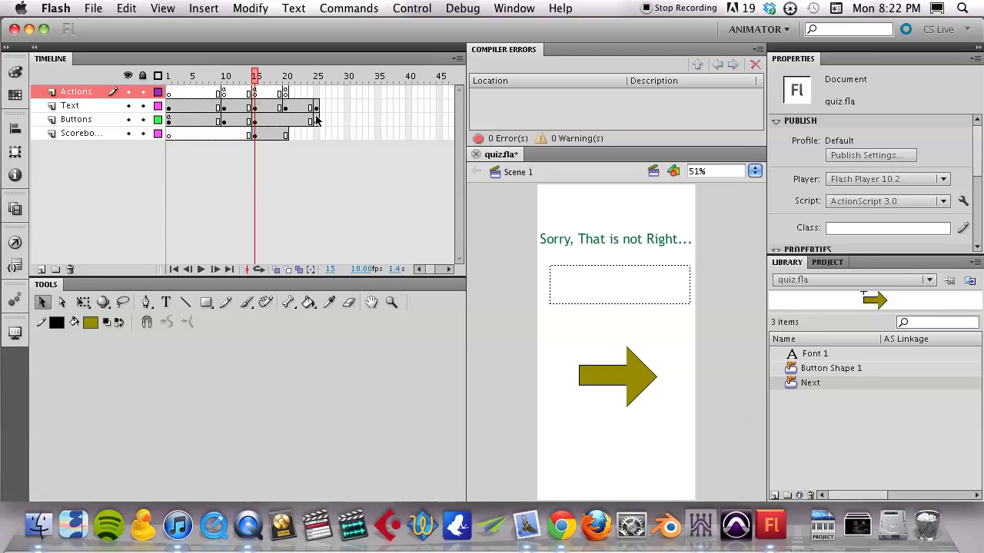
At frame 20, add the Click to Go to Frame and Stop snippet to the arrow button, with its target set to frame 25
click(285, 88)
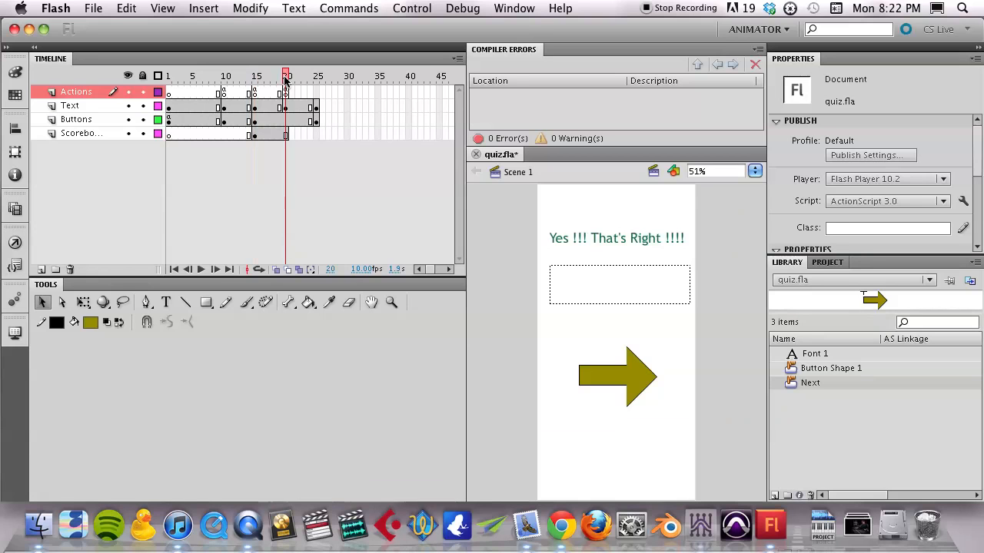
click(255, 122)
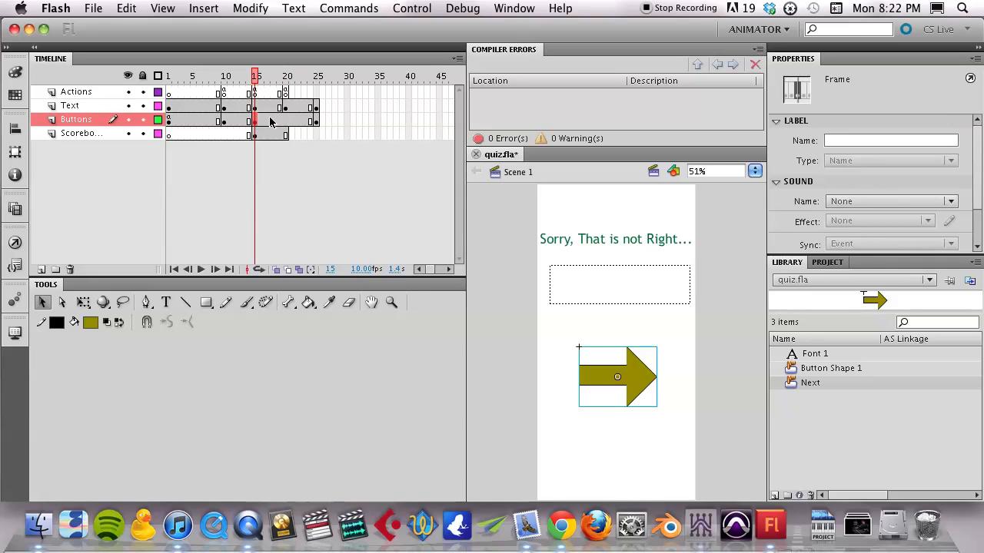
click(286, 121)
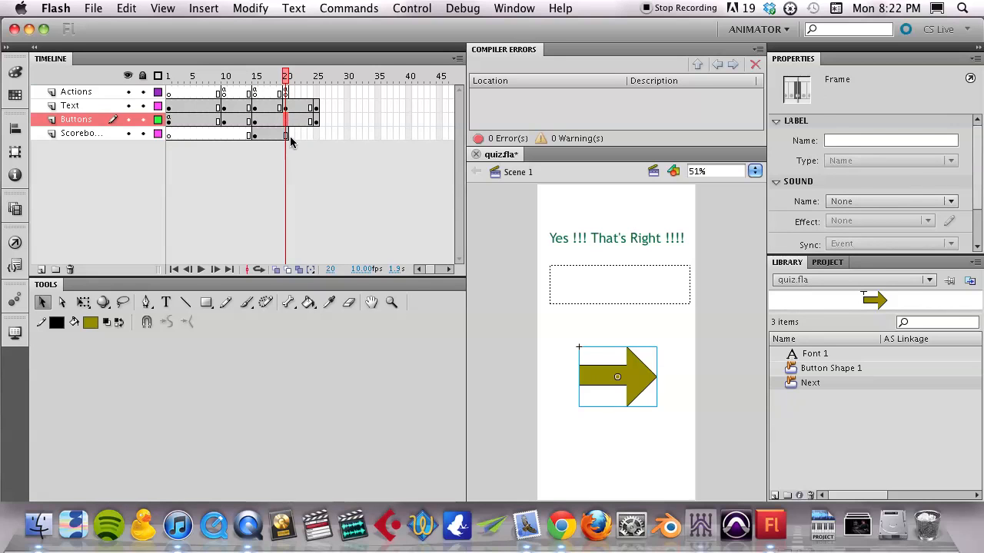
click(613, 382)
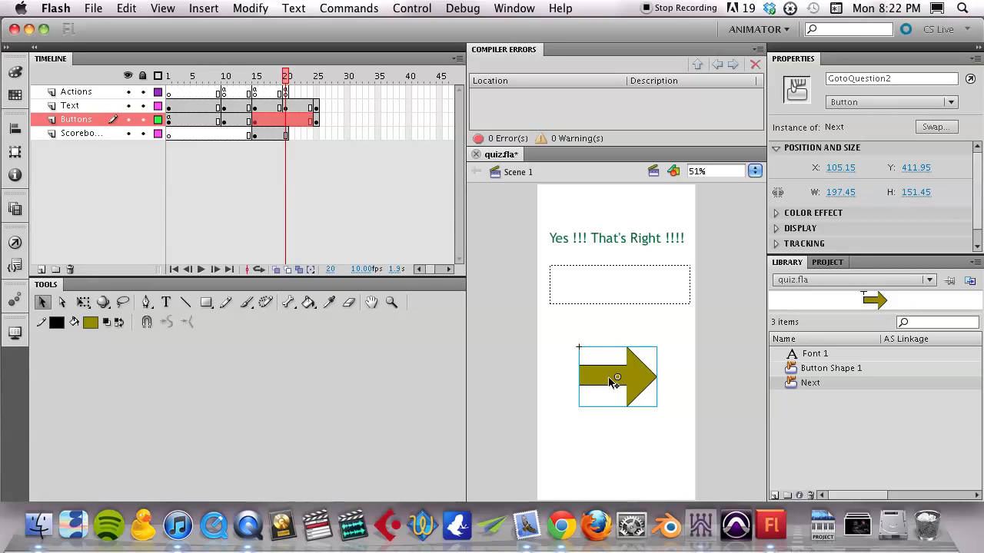
click(17, 266)
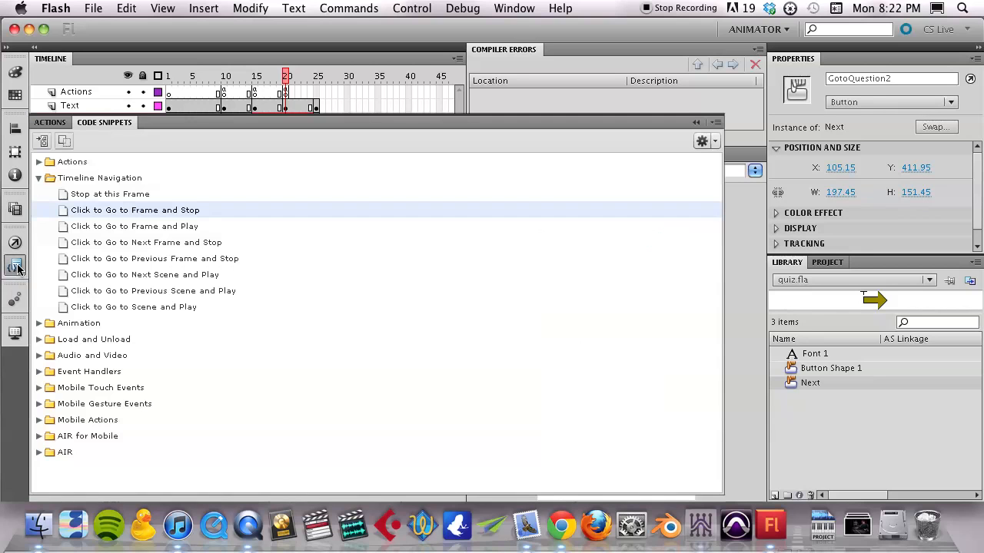
double_click(133, 210)
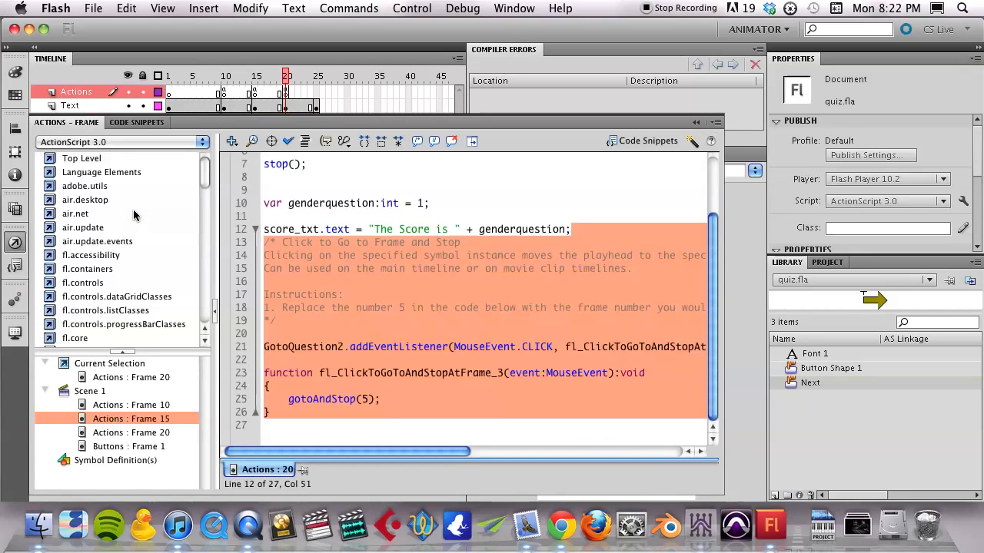
click(360, 400)
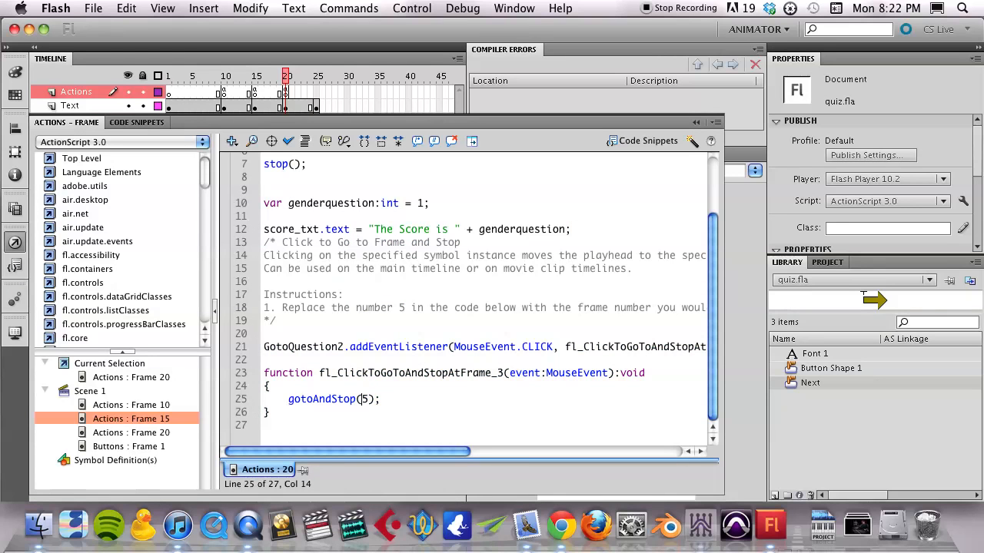
text(2)
key(F9)
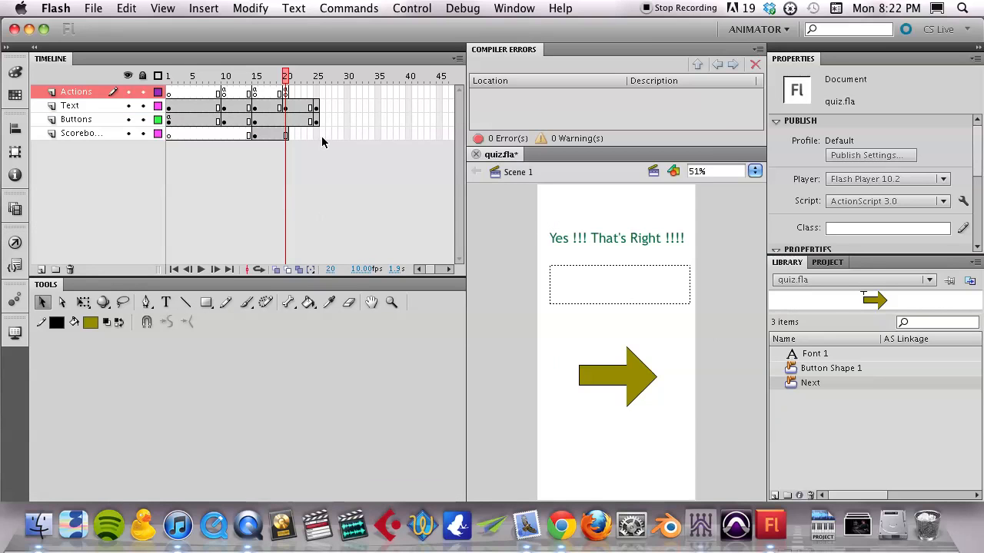
At frame 25, change the question on the Text layer to read "Which is a Japanese Name ??"
click(315, 77)
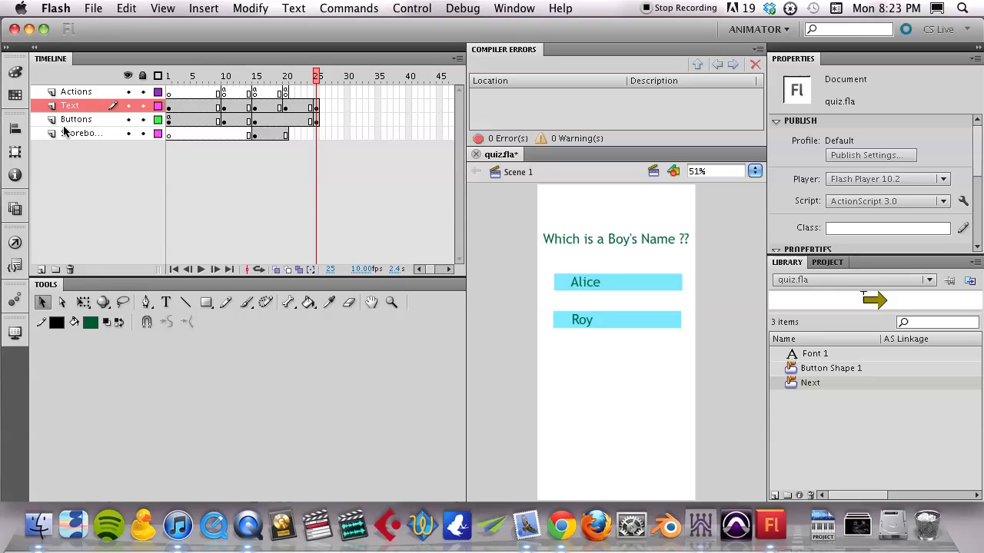
click(80, 106)
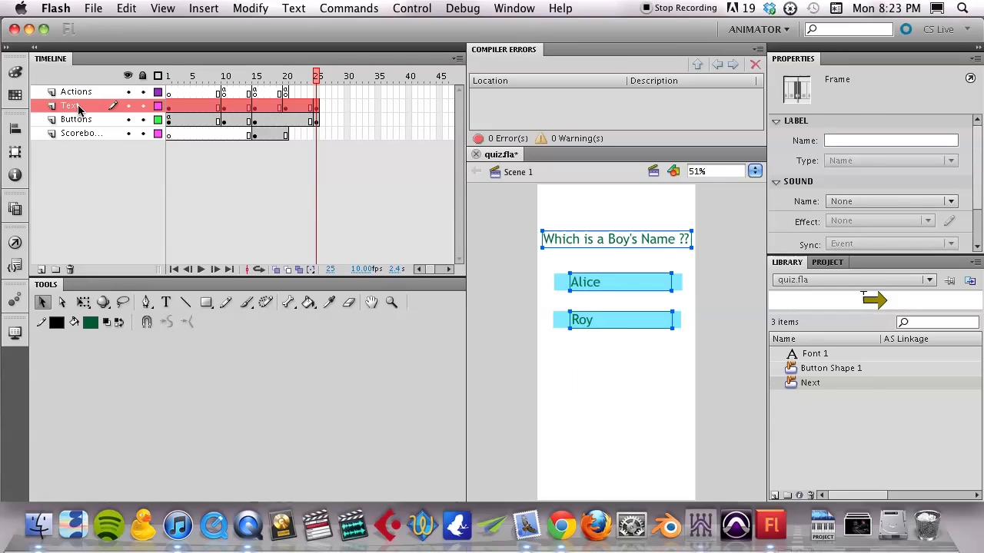
key(t)
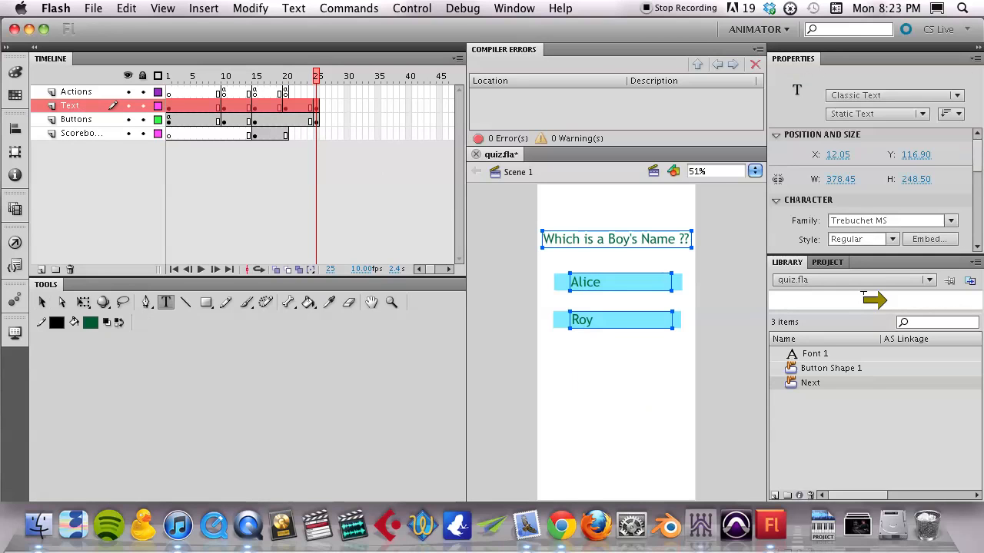
click(603, 239)
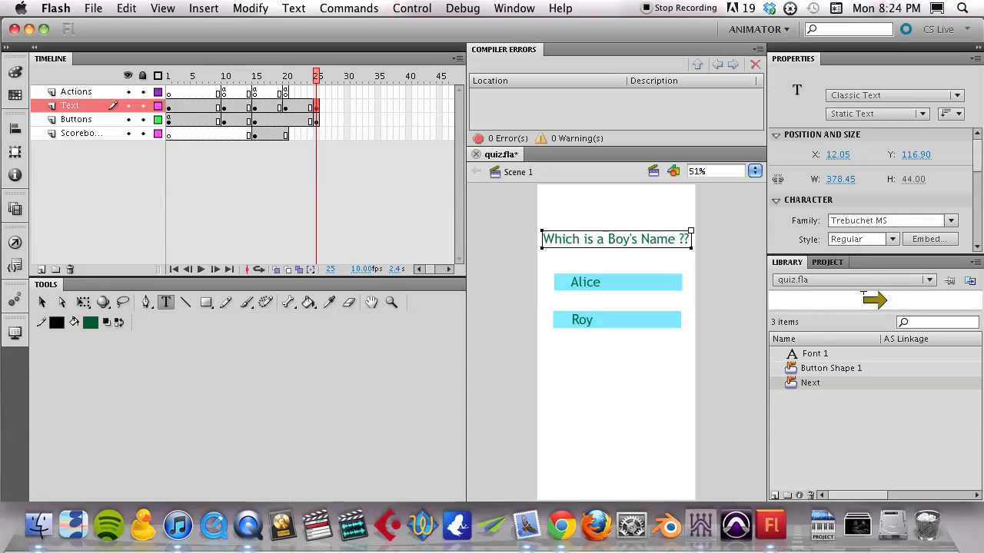
double_click(622, 239)
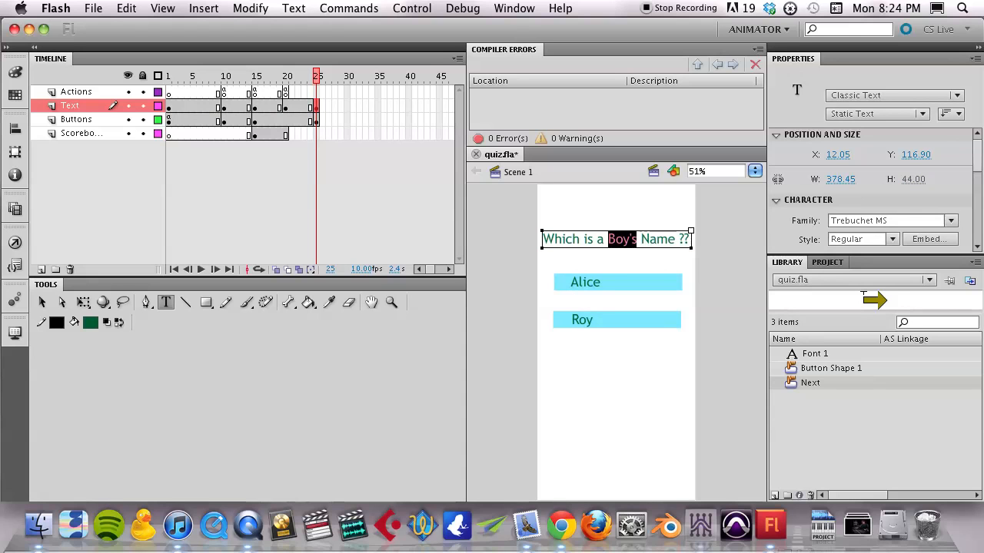
text(Japanese)
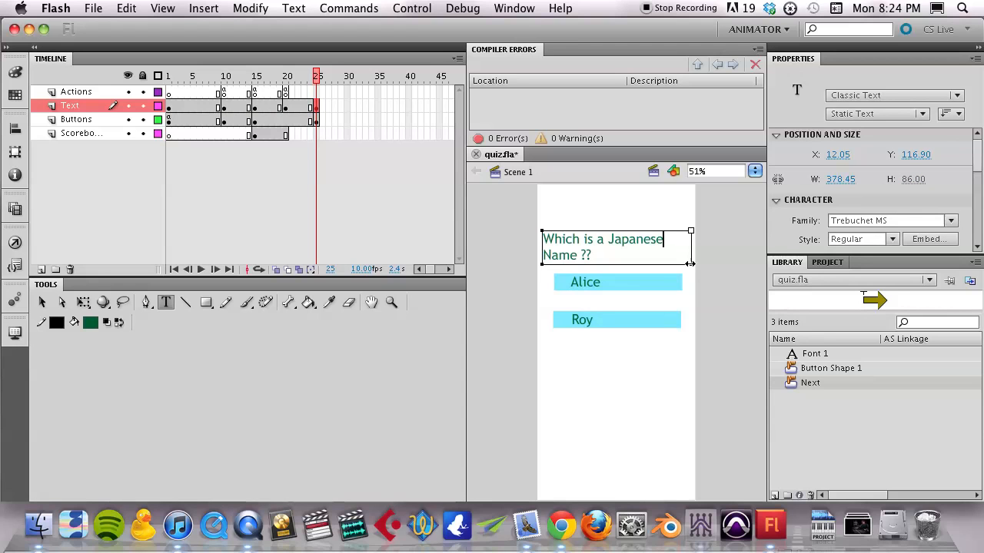
Narrow the frame 25 question text box to about 336.5 wide and centre it above the answers at about X 53
drag(691, 265, 700, 265)
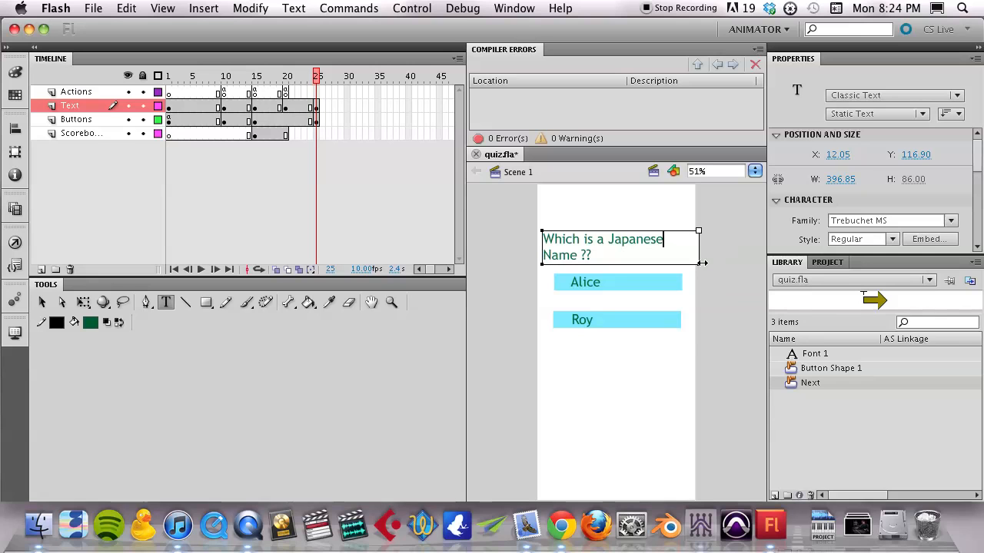
drag(699, 264, 675, 263)
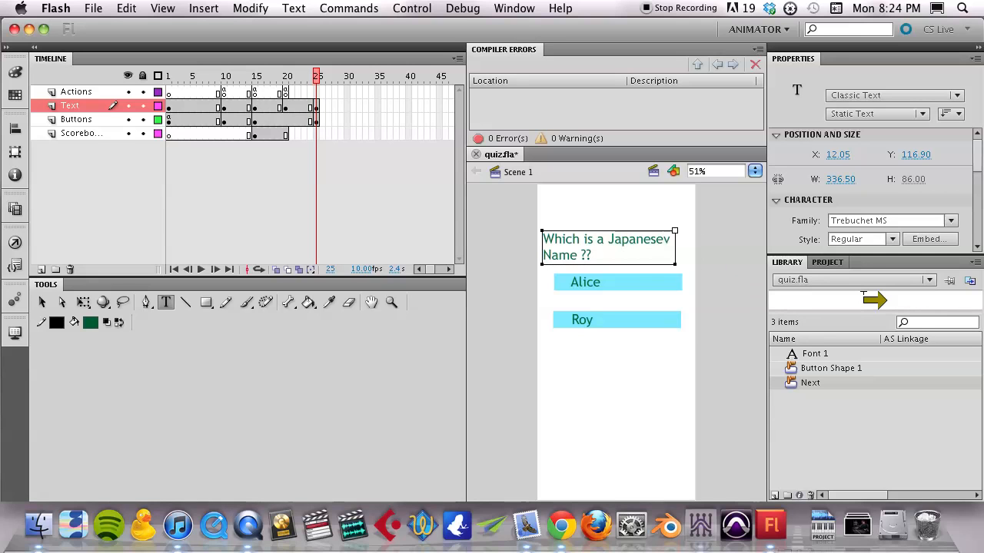
text(v)
click(623, 217)
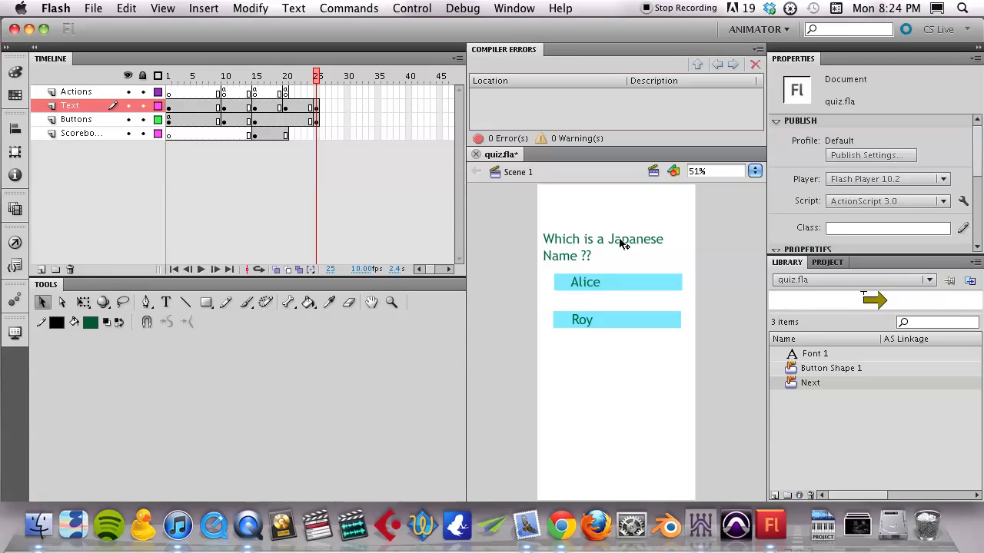
drag(621, 243, 637, 242)
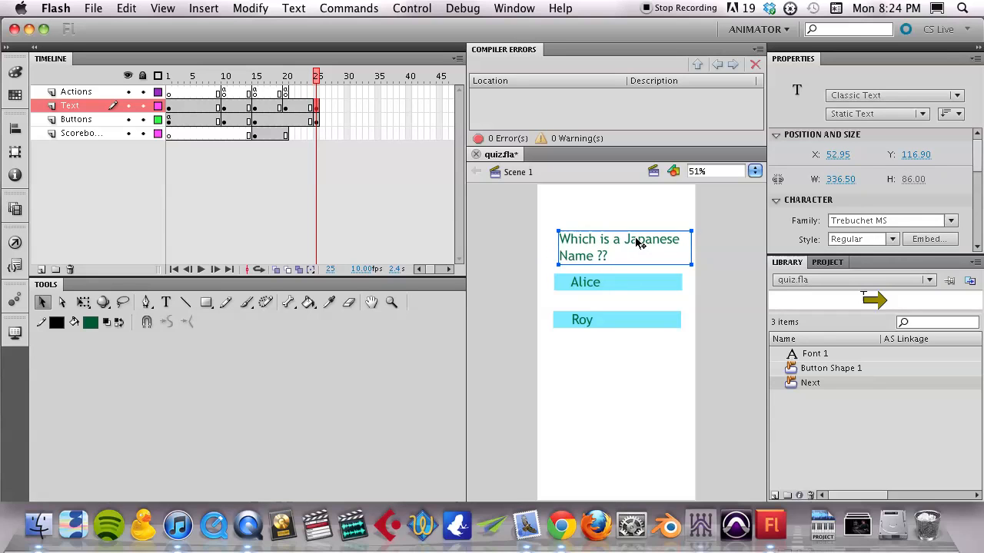
click(719, 236)
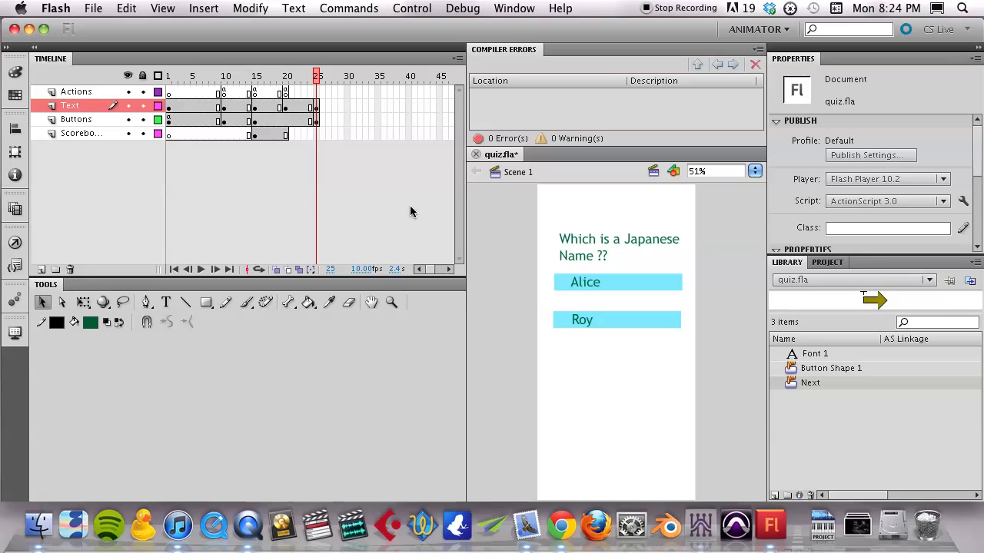
Test the movie by answering Alice to the first question and following the arrow button, and close the preview
key(super+Return)
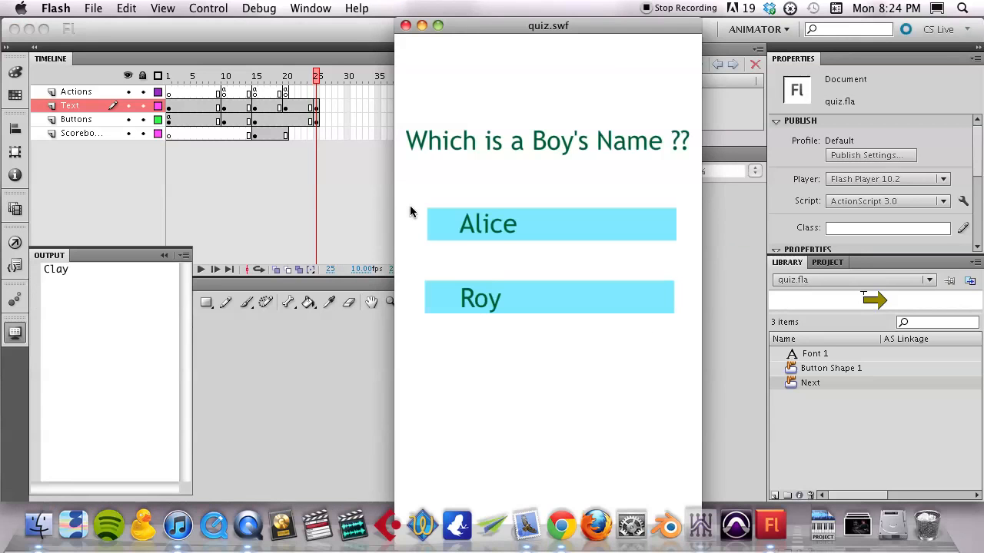
click(475, 226)
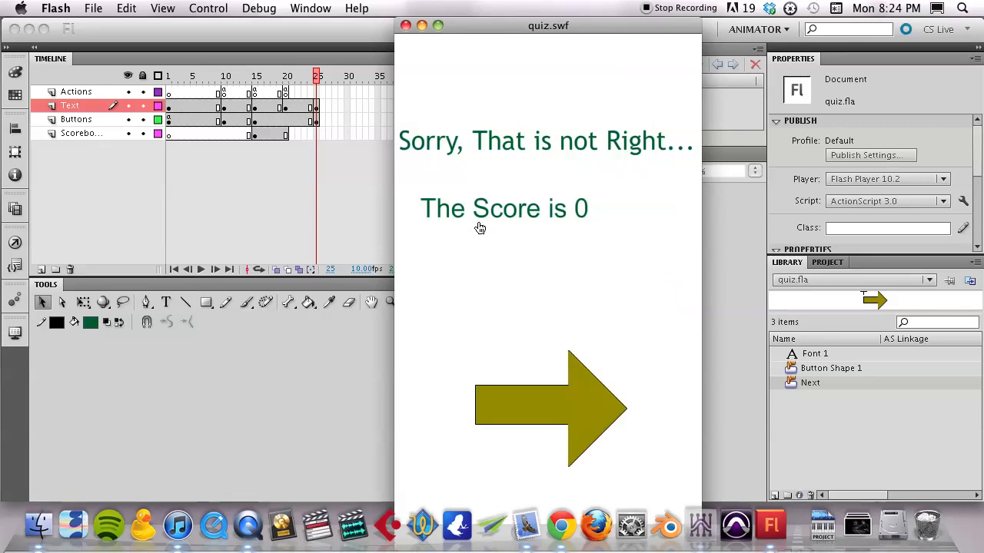
click(573, 410)
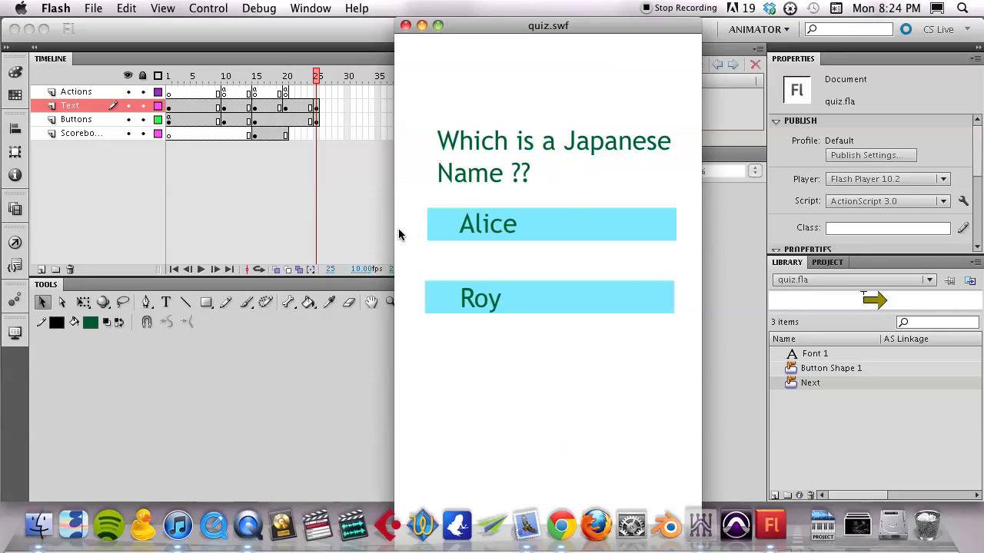
key(super+w)
Test the movie again by answering Roy to the first question and following the arrow button, and close the preview
key(super+Return)
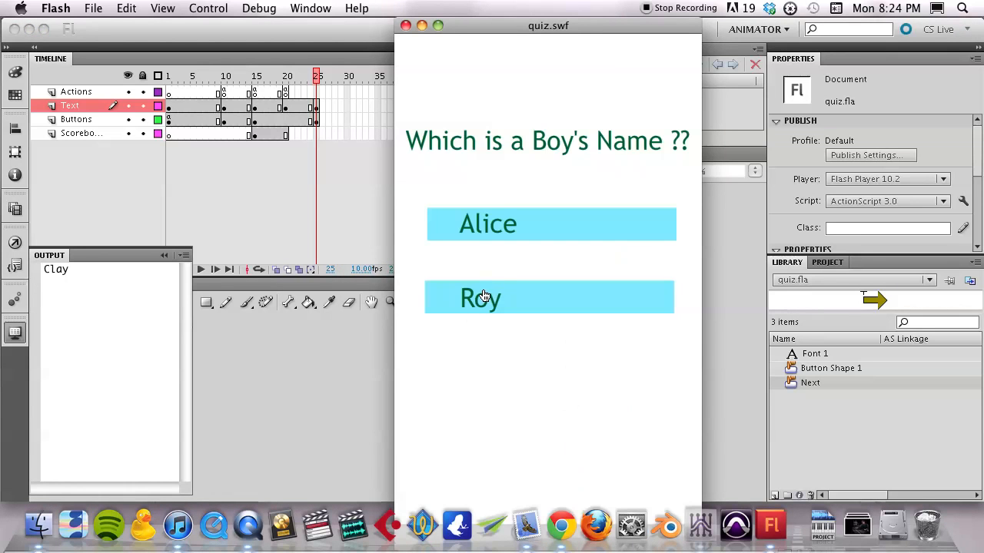
click(483, 298)
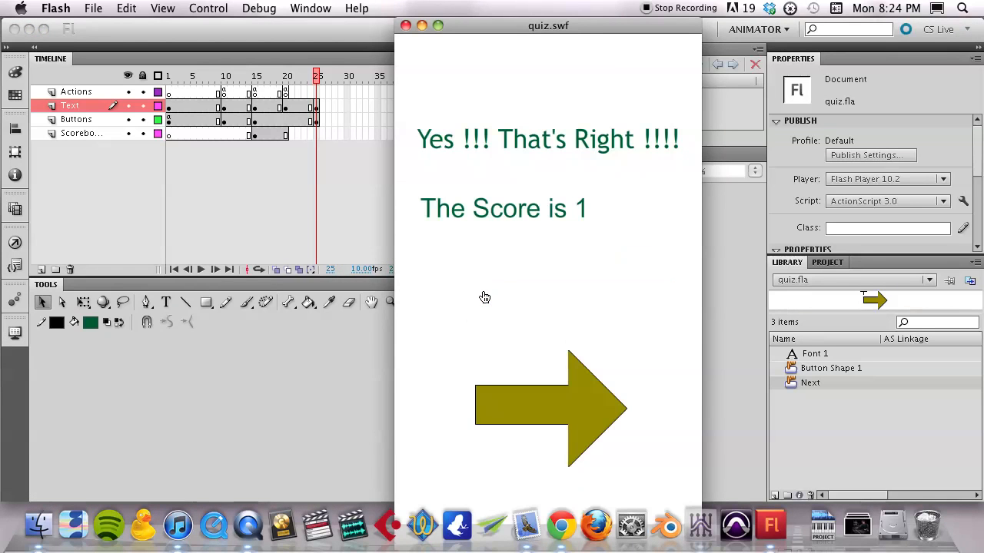
click(536, 402)
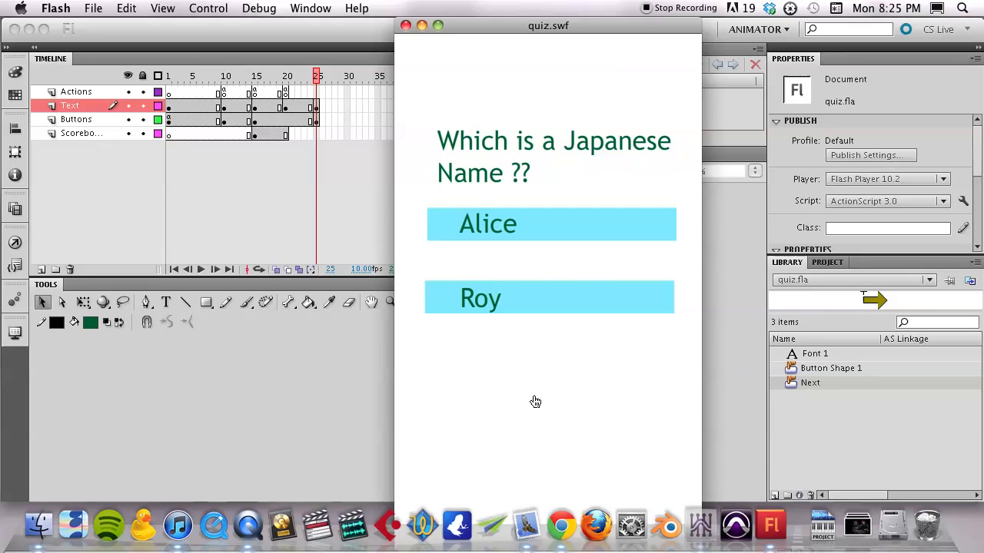
click(402, 26)
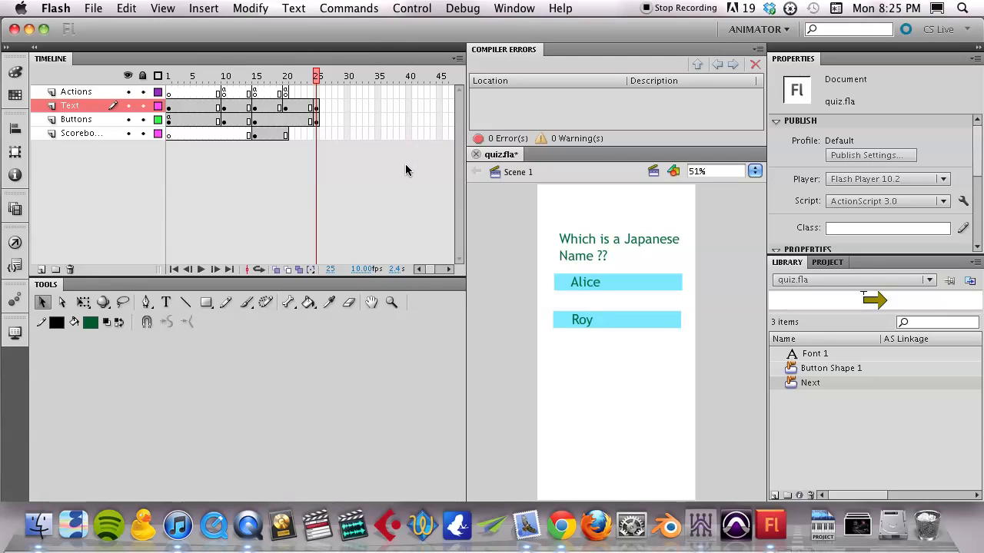